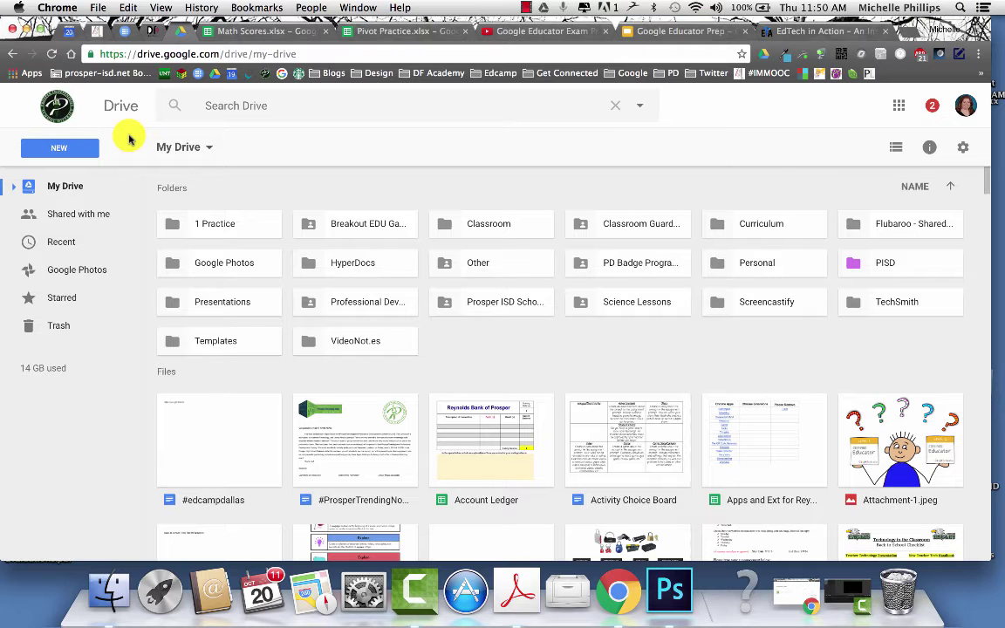
- Enter the header "Sum" in cell F1 of the Math Scores.xlsx spreadsheet
click(74, 150)
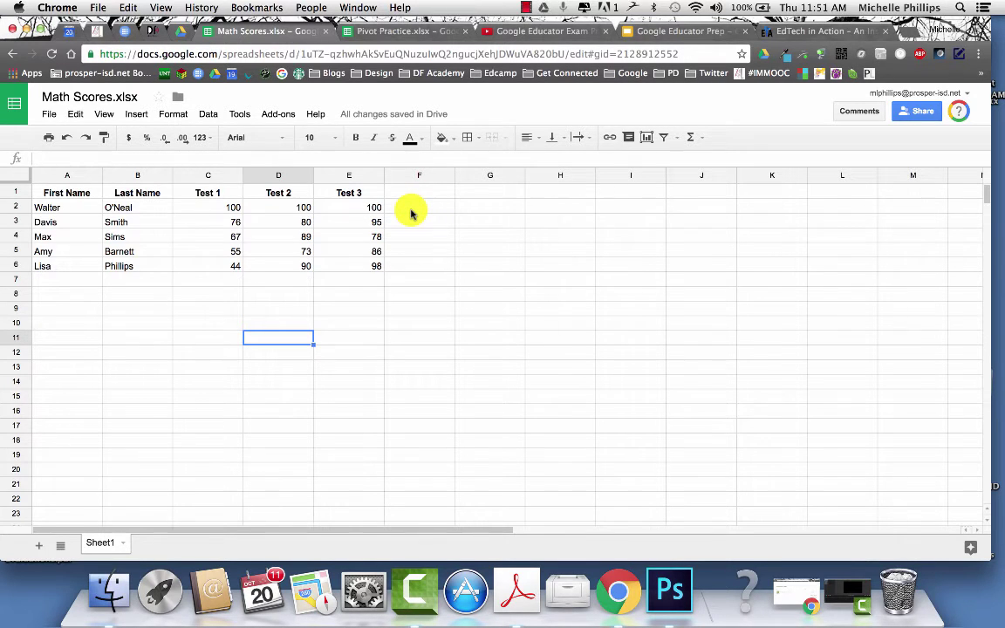
click(419, 236)
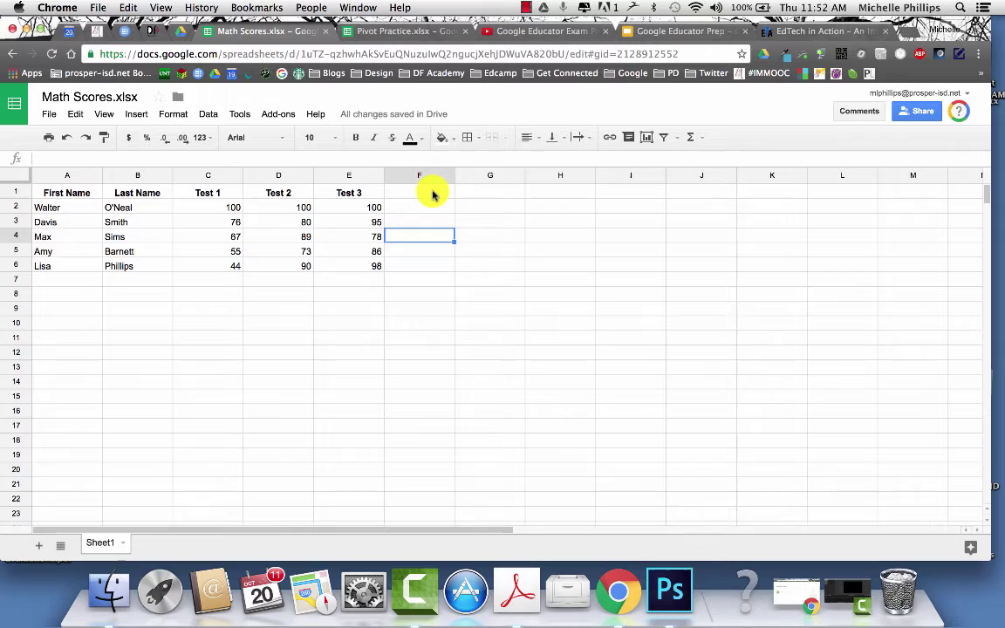
click(433, 196)
text(Sum)
key(Return)
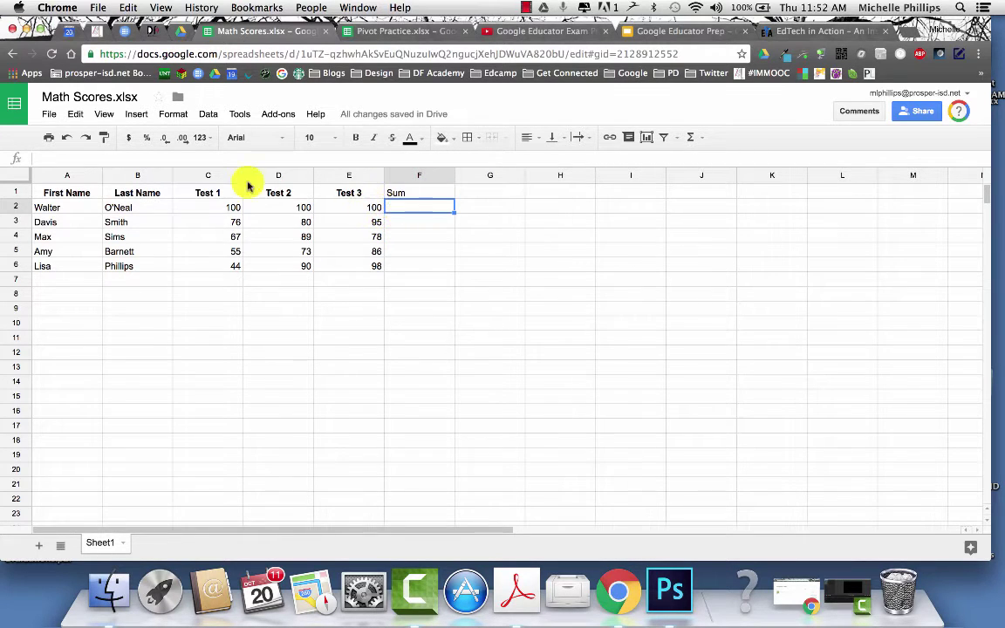
- Total C2:E2 in cell F2 with the SUM function and fill the formula down to F6
click(137, 116)
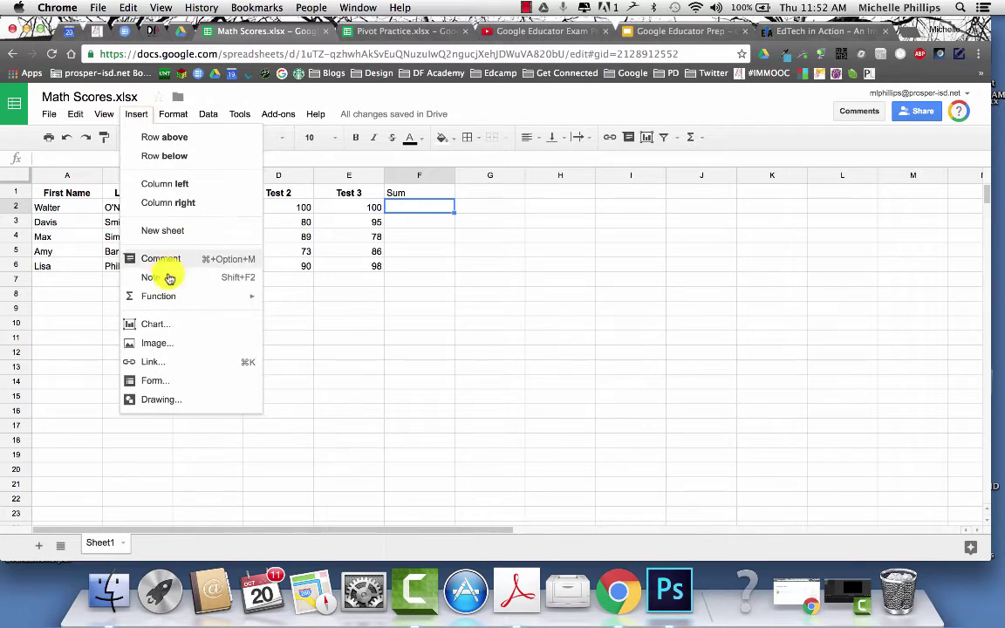
mouse_move(184, 297)
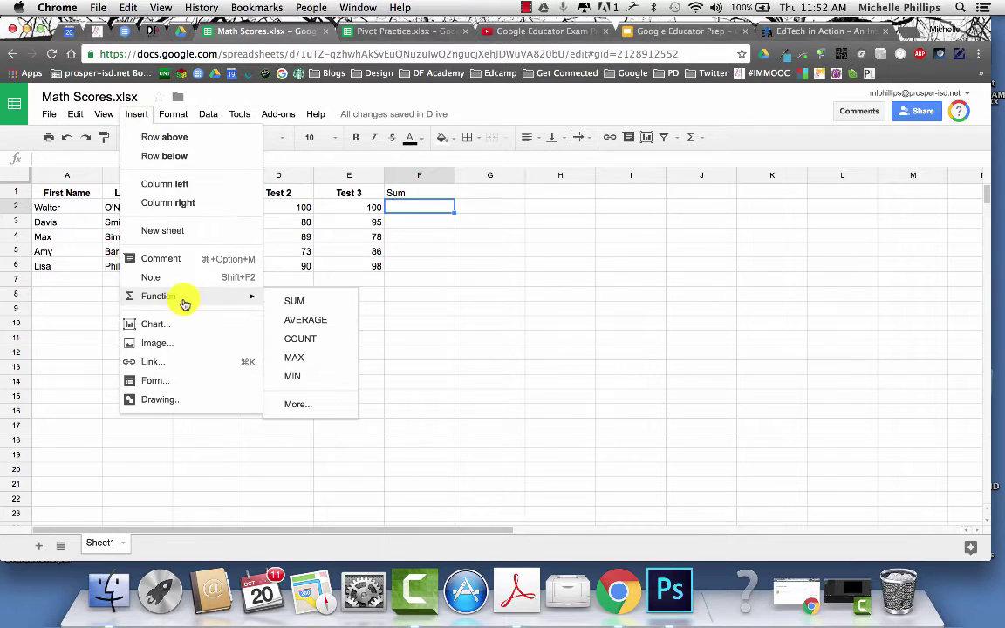
click(287, 301)
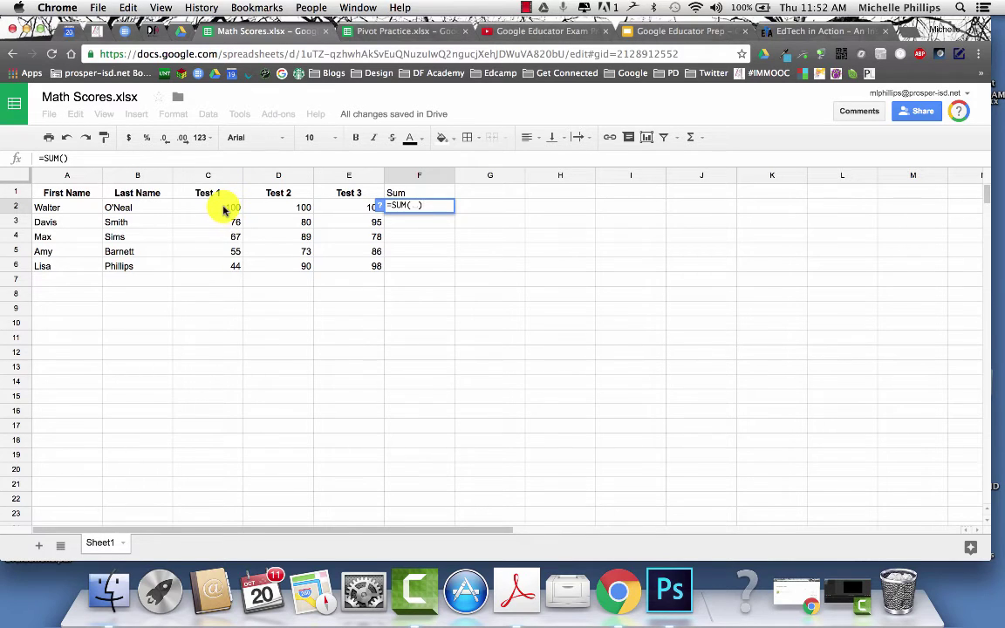
drag(223, 209, 330, 217)
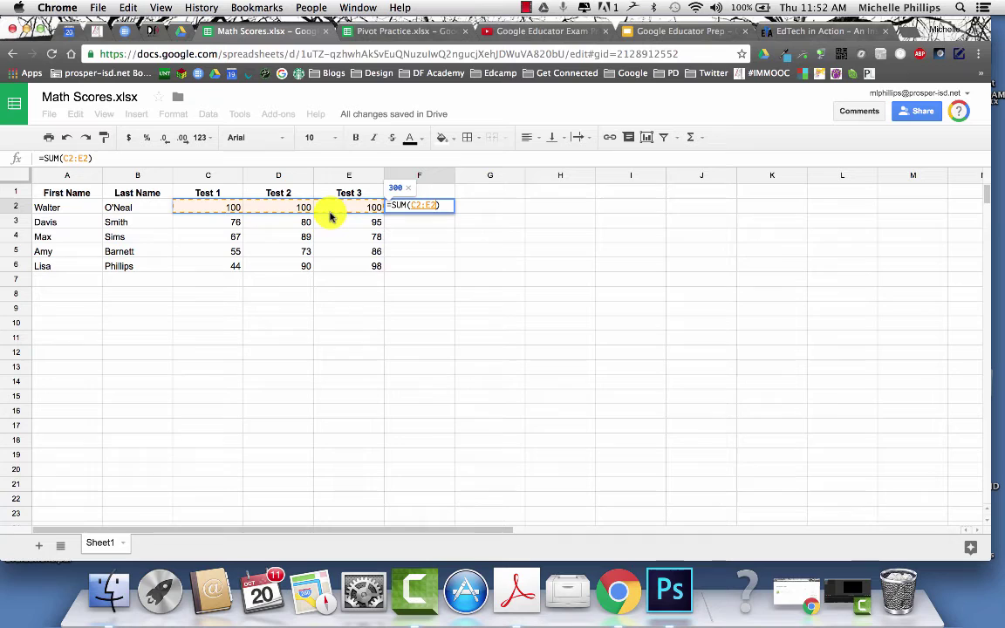
key(Return)
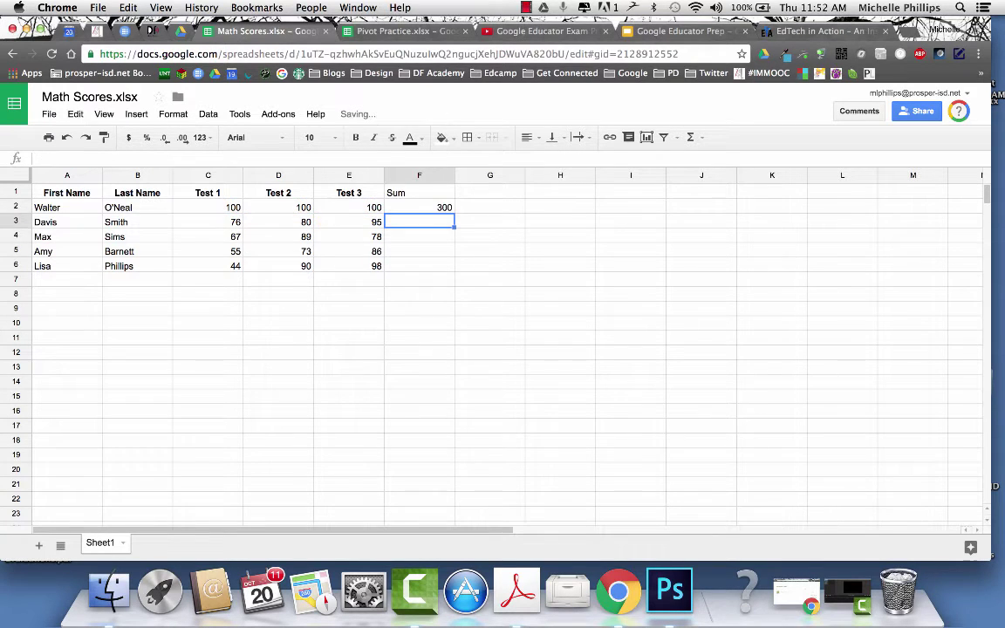
click(398, 210)
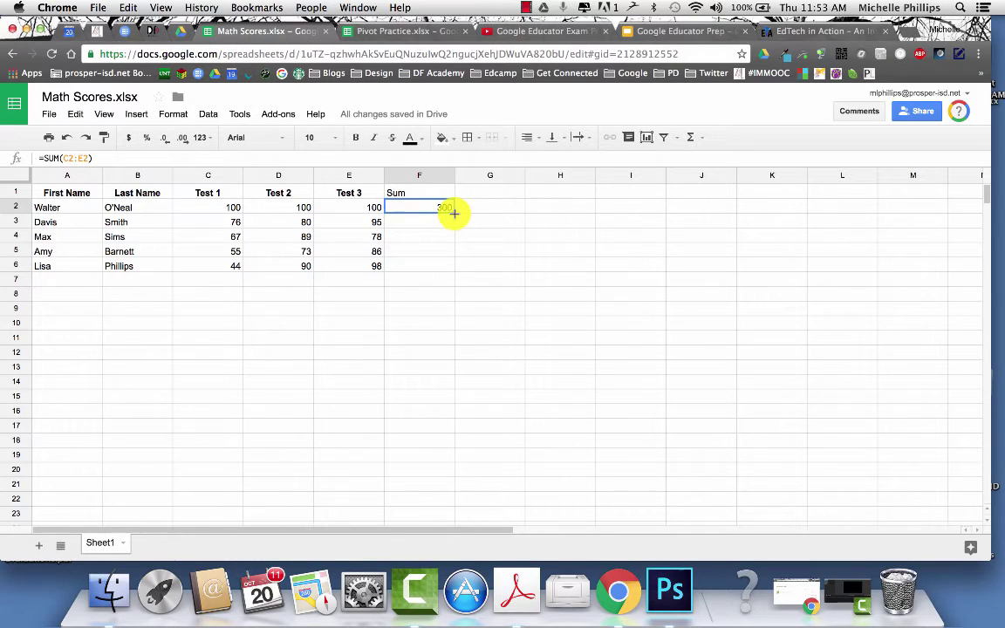
drag(454, 212, 450, 265)
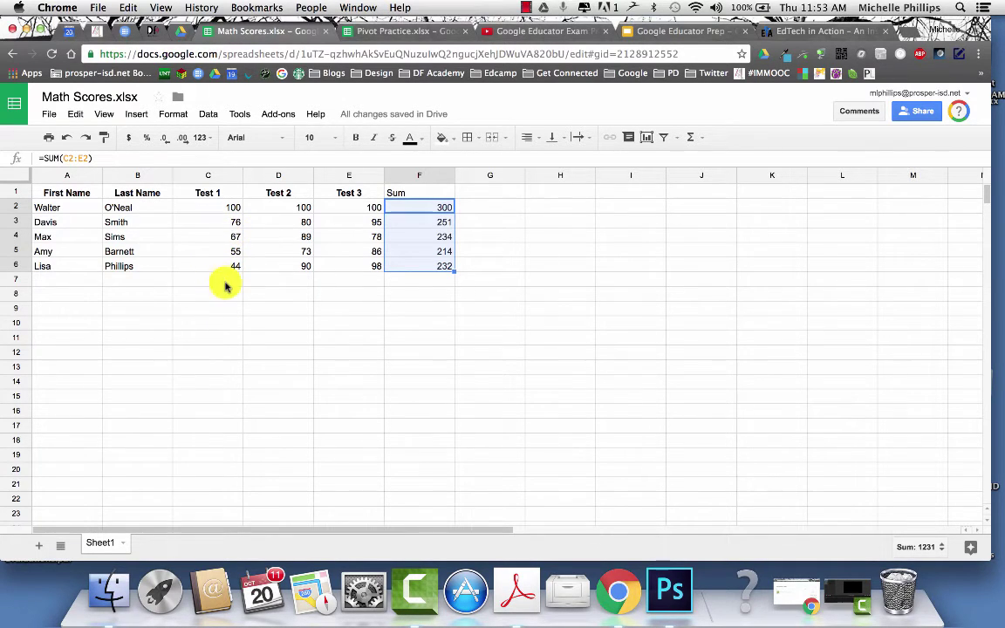
- Insert an AVERAGE of the Test 1 scores C2:C6 in cell C7, and undo it
click(221, 284)
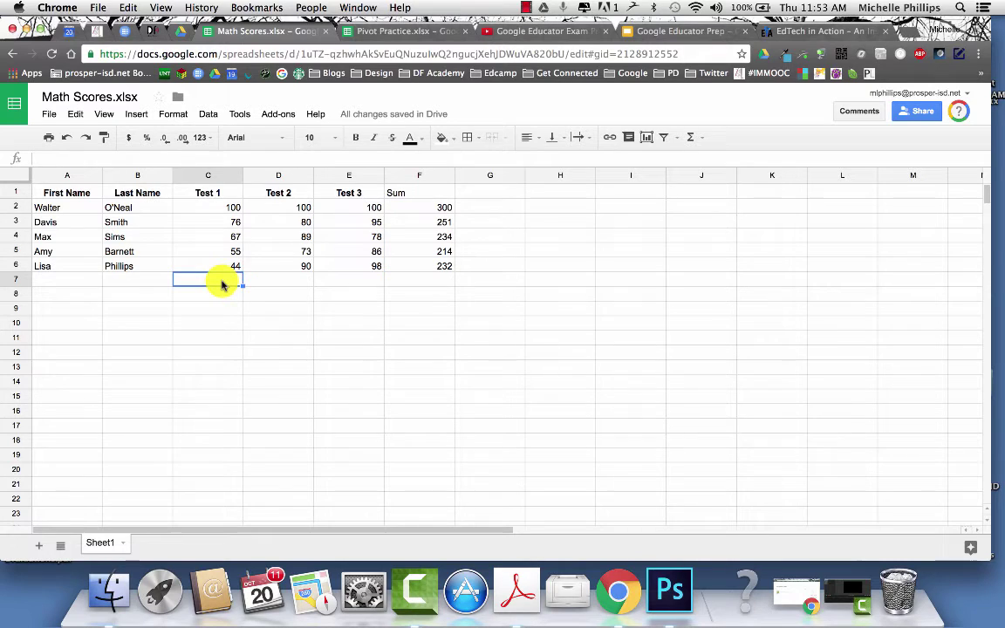
click(136, 115)
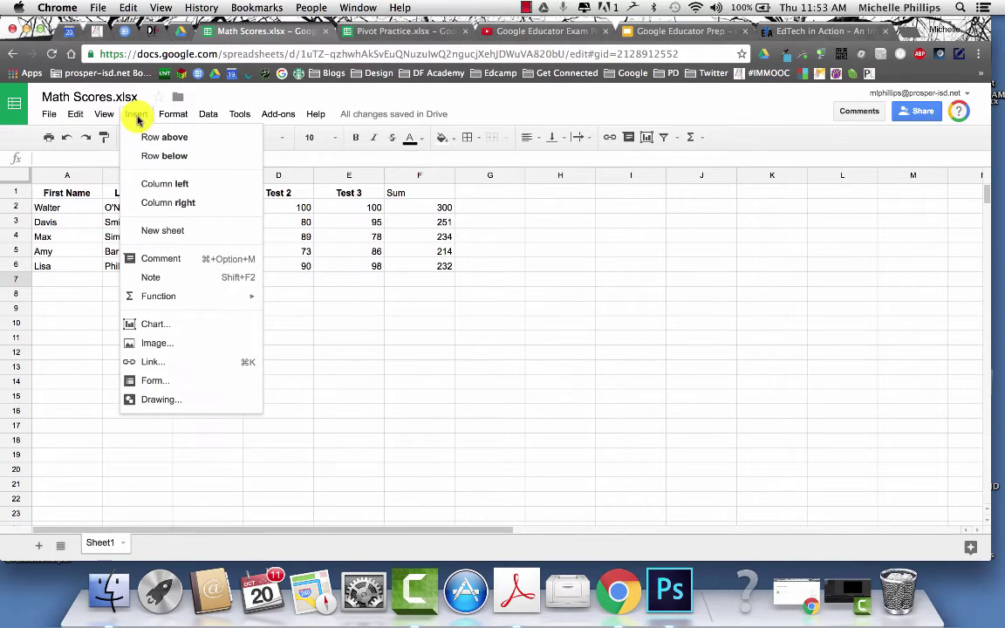
mouse_move(175, 295)
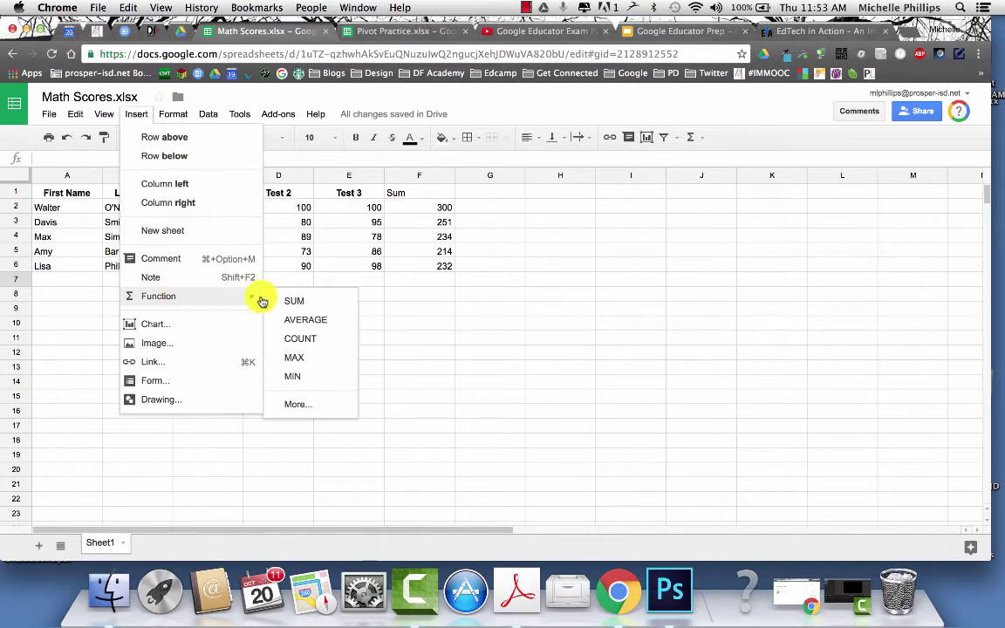
click(295, 321)
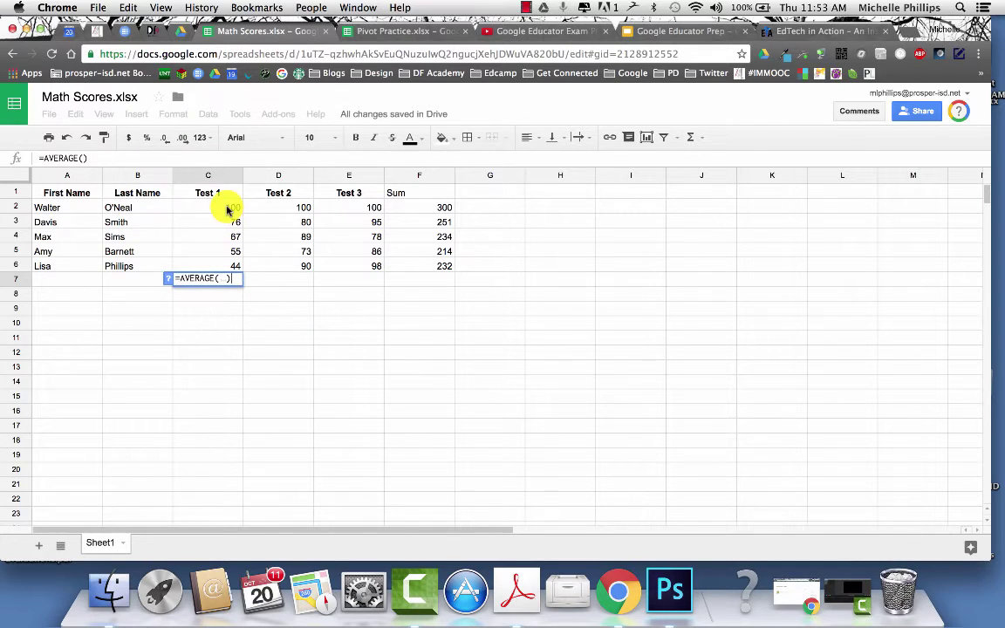
click(227, 208)
drag(227, 208, 231, 265)
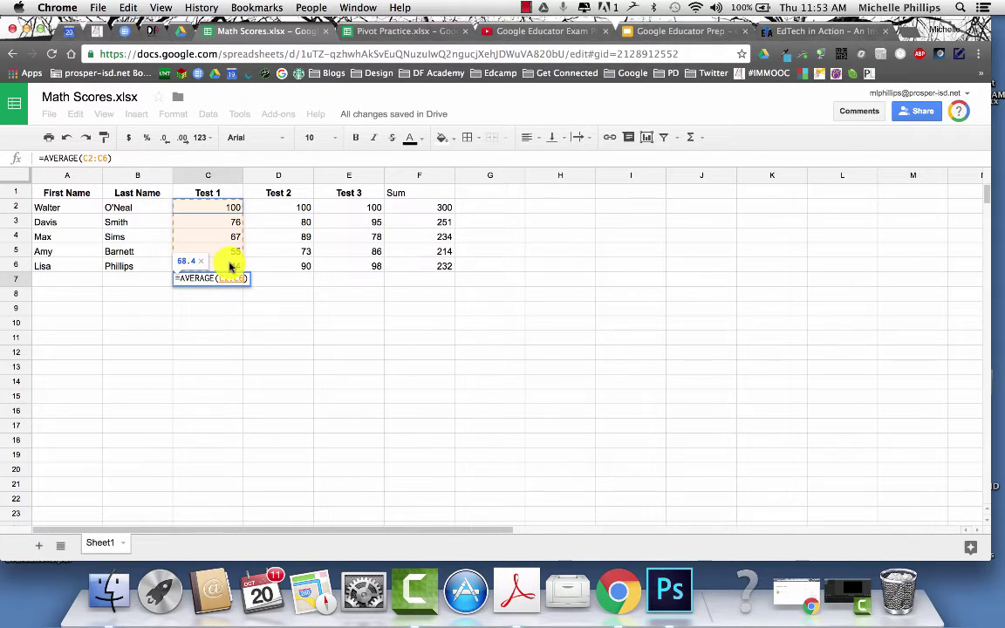
key(Return)
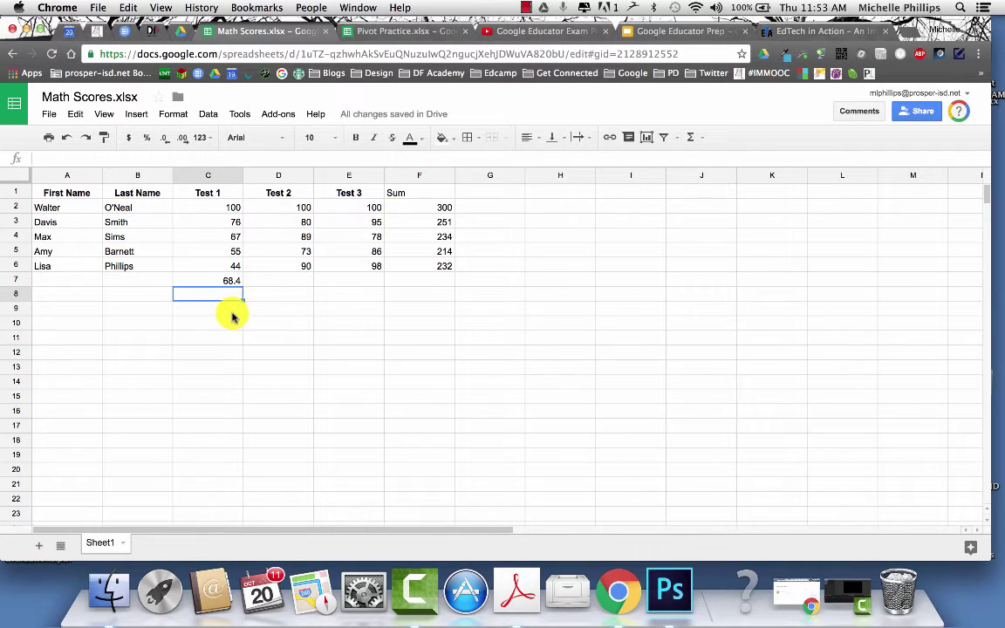
key(super+z)
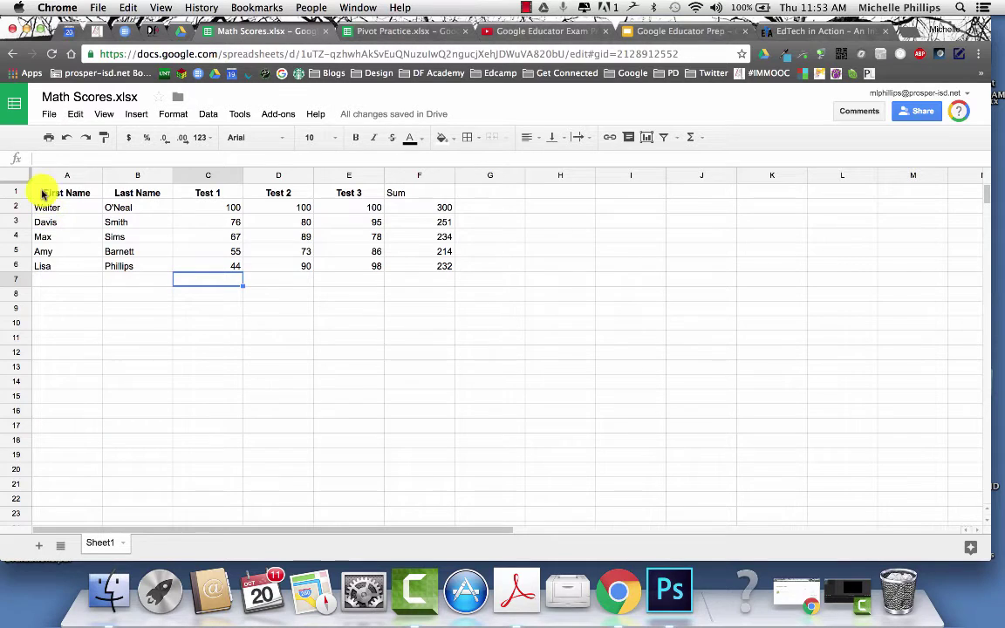
- Sort the whole sheet by Last Name from A to Z, treating the first row as a header row
drag(40, 194, 442, 271)
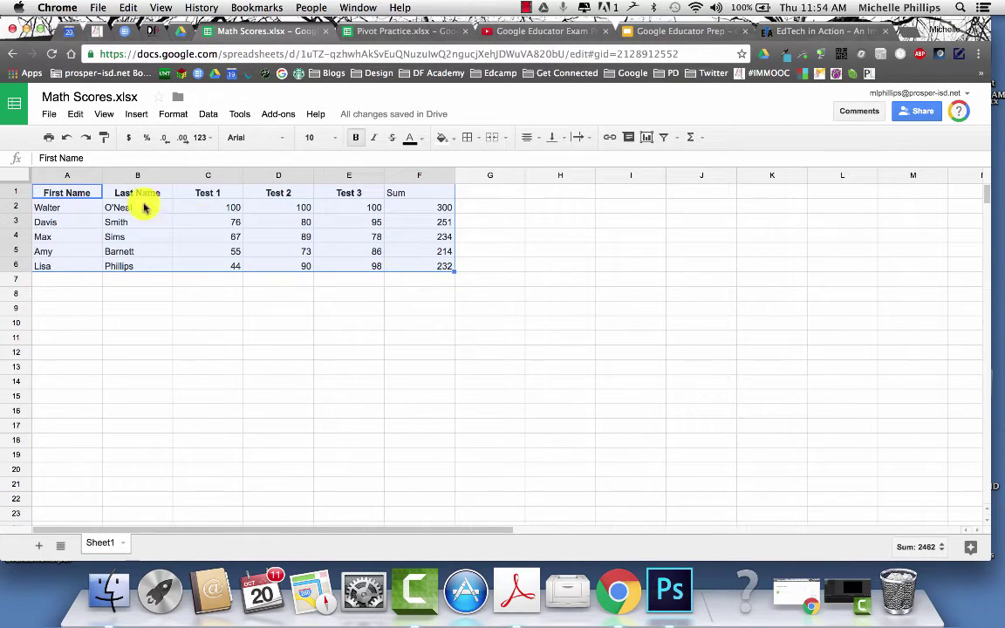
drag(67, 308, 72, 295)
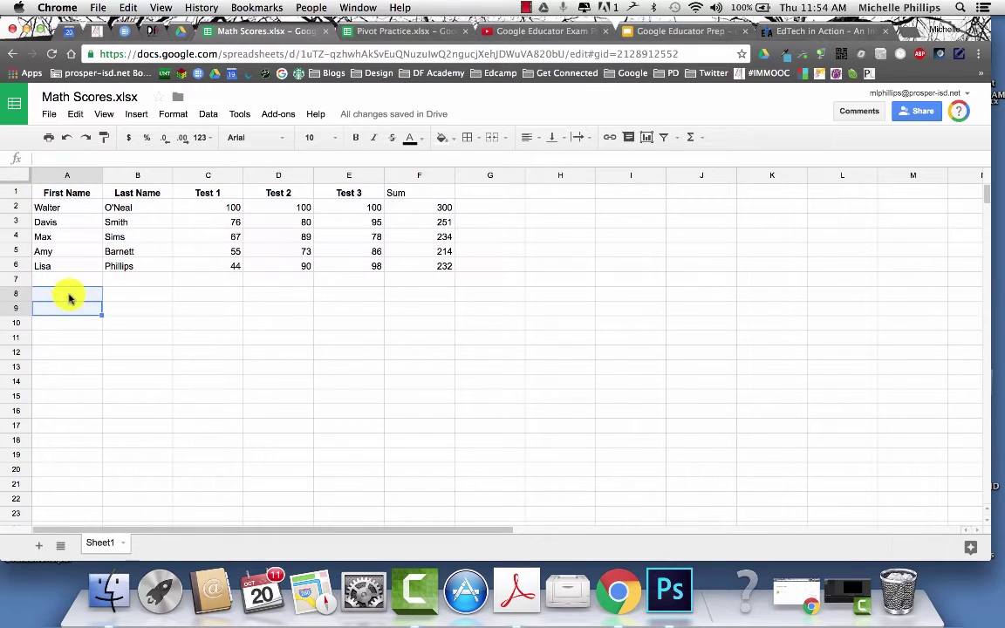
click(20, 178)
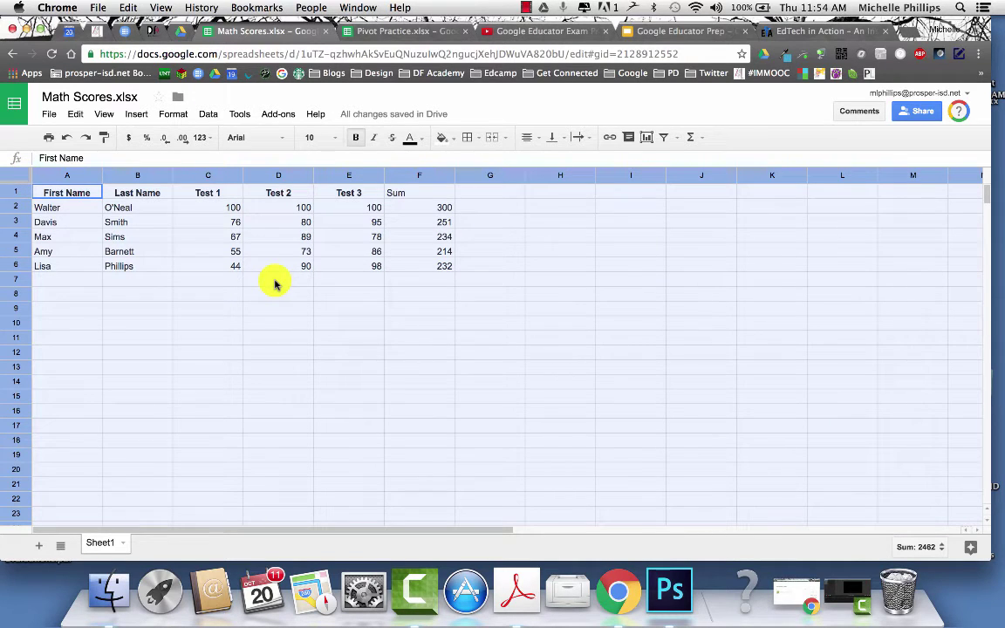
click(209, 115)
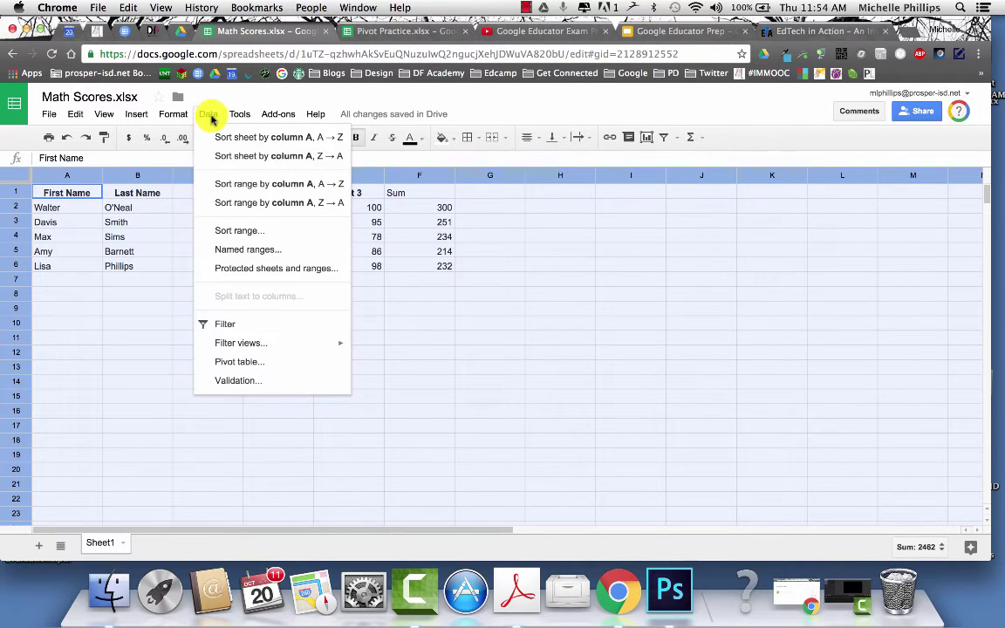
click(244, 232)
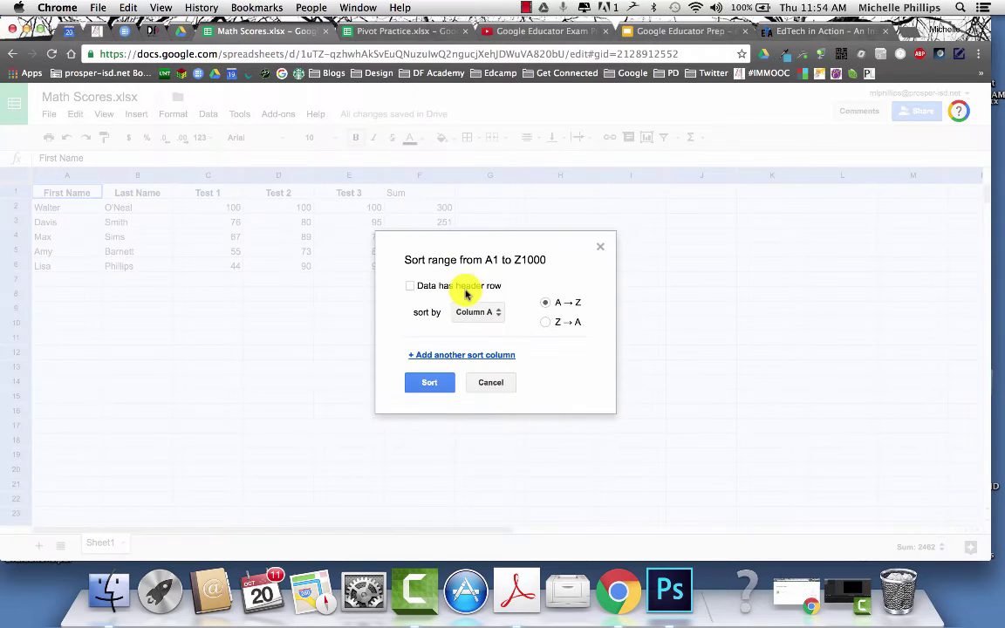
click(410, 285)
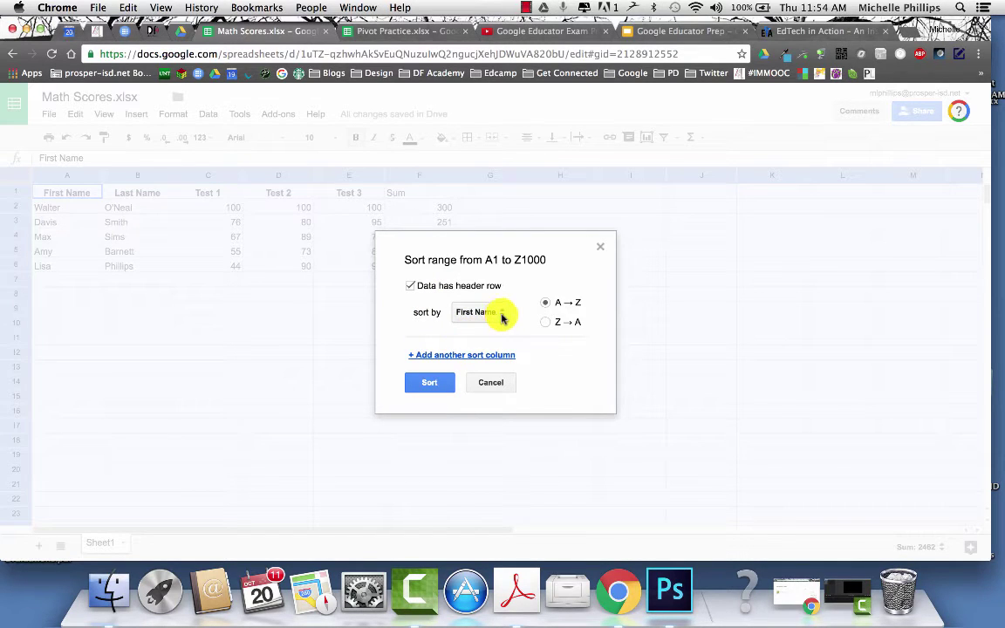
click(503, 316)
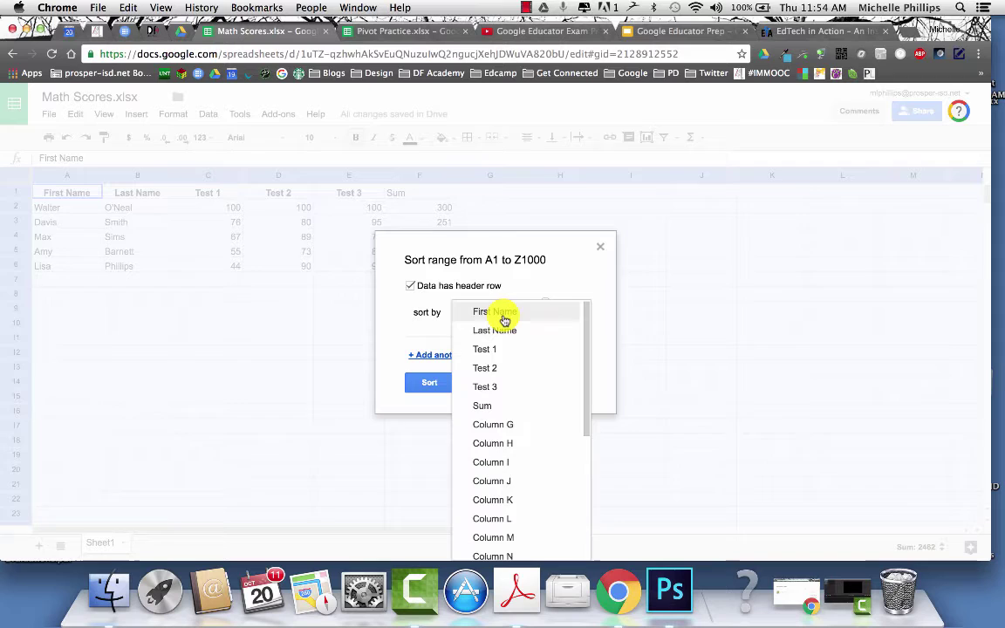
click(505, 329)
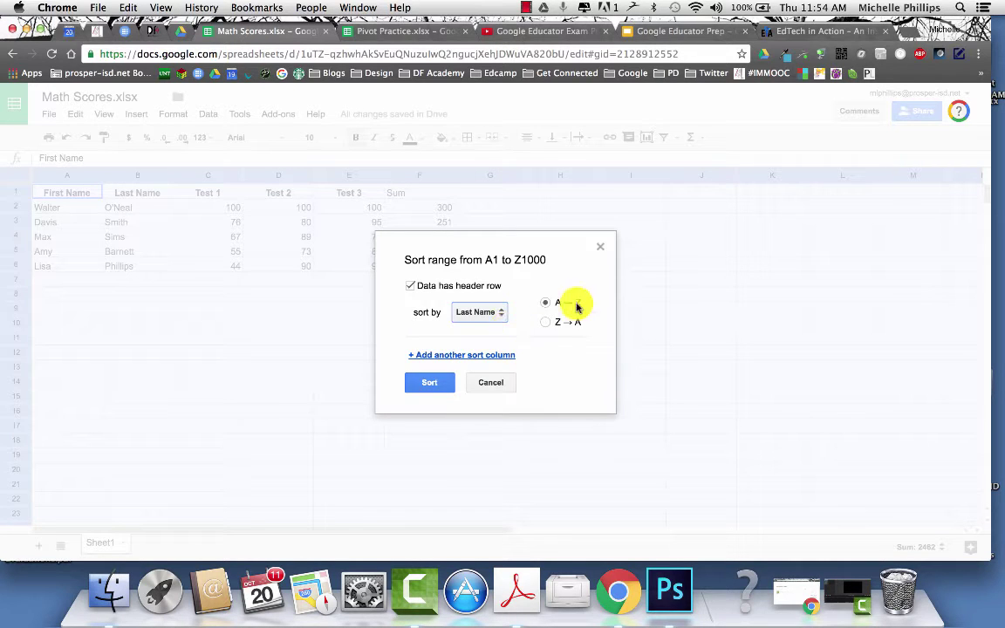
click(427, 383)
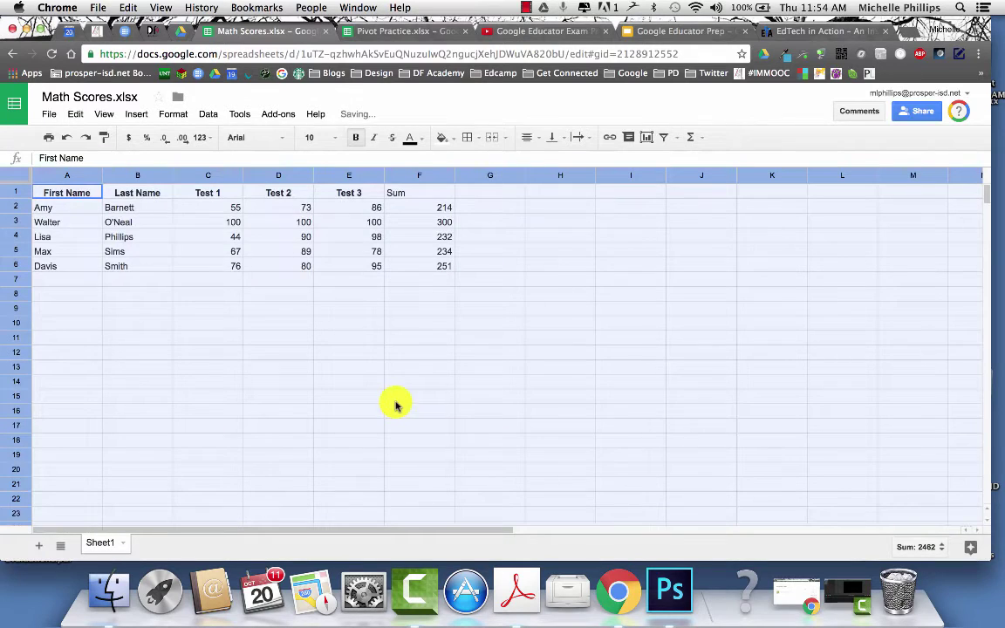
click(324, 368)
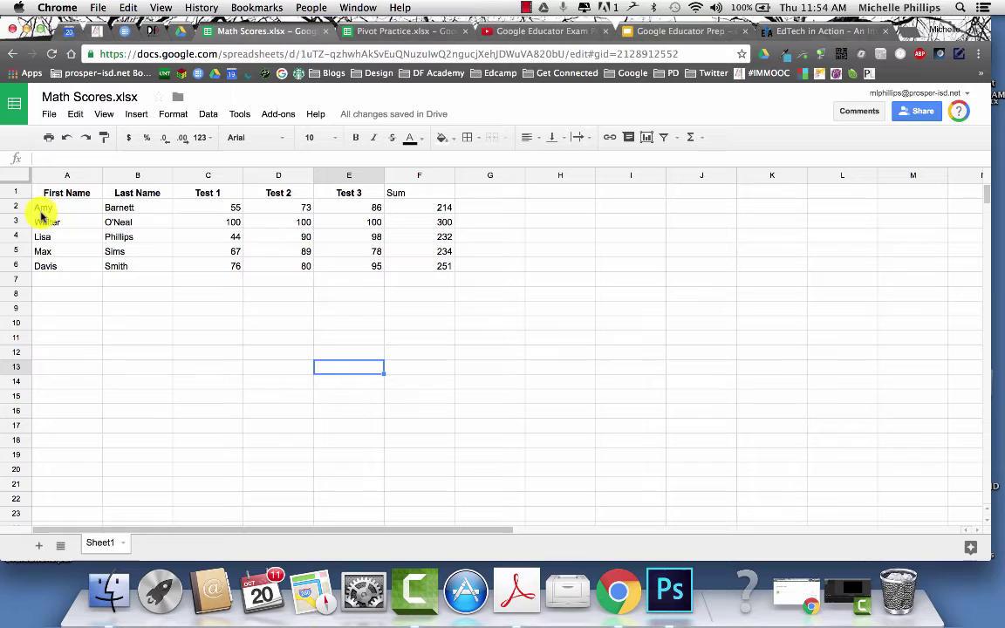
- Sort only column B from Z to A, without marking a header row
click(138, 177)
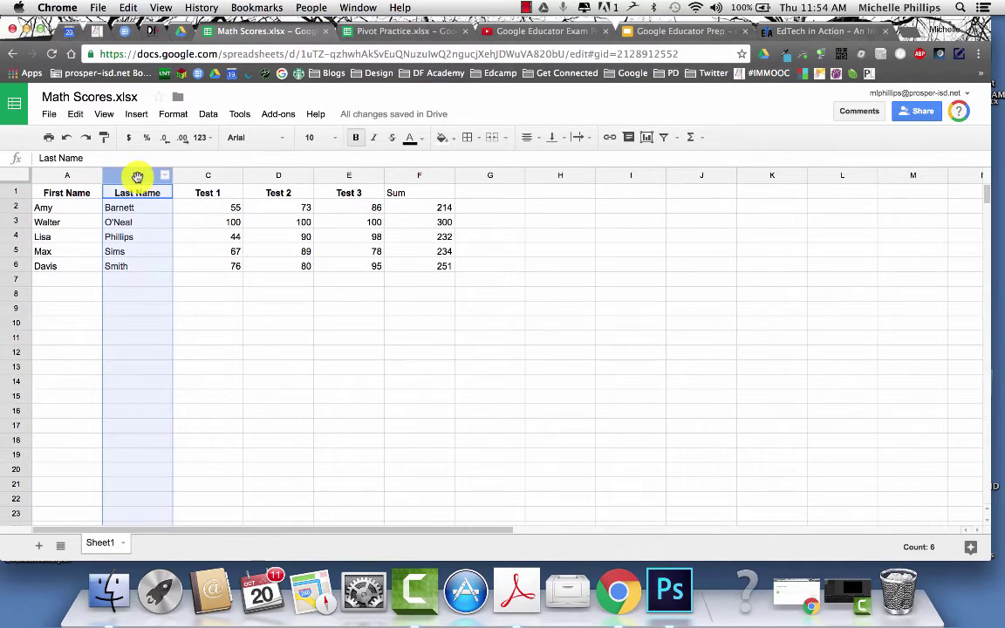
click(205, 114)
click(231, 227)
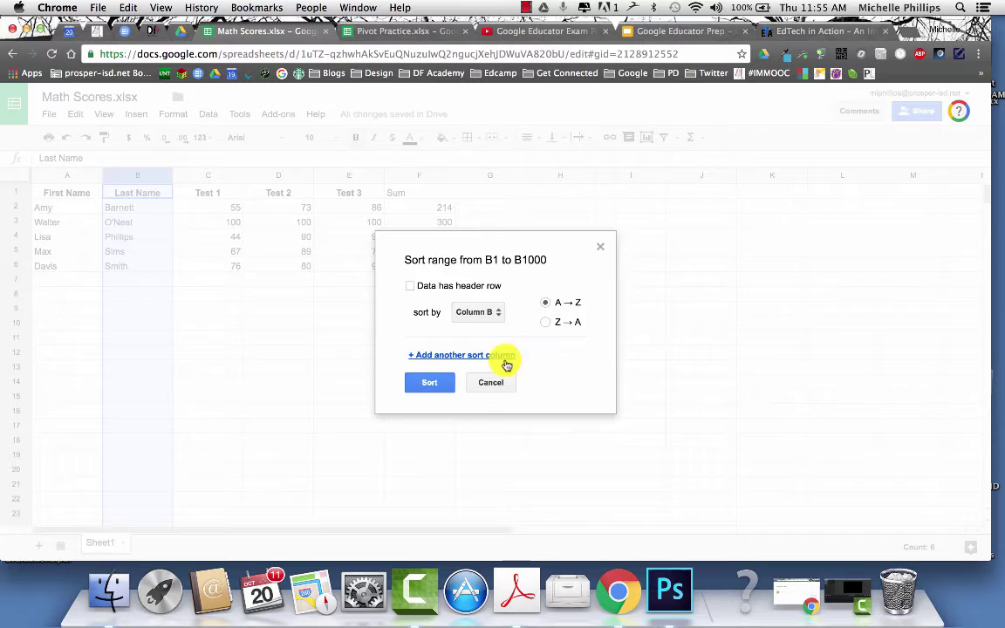
click(545, 322)
click(422, 395)
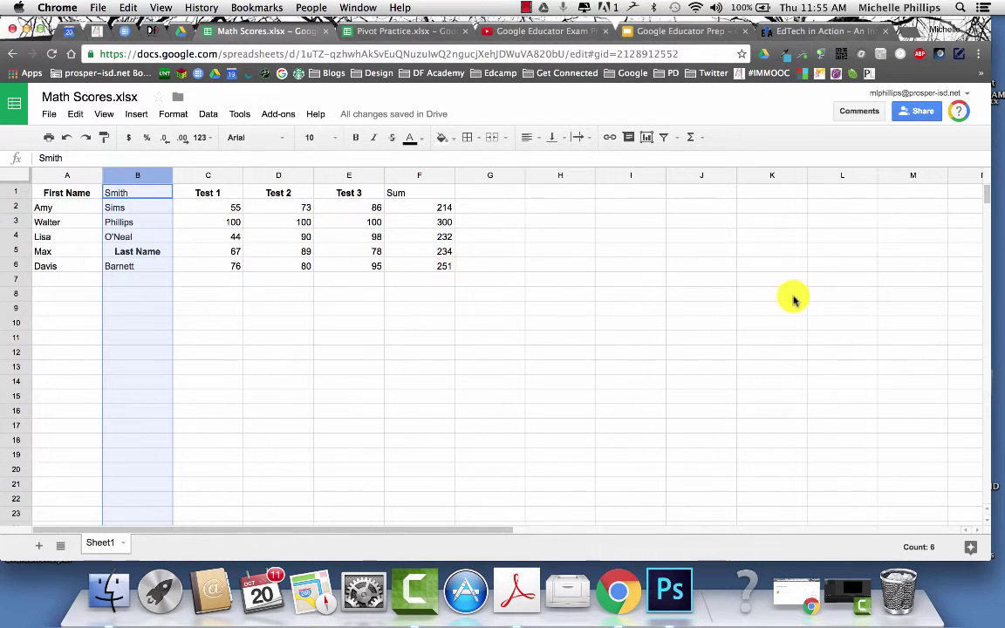
- Examine the sharing permission levels, the advanced sharing settings and the link-sharing options of the Math Scores spreadsheet
click(908, 116)
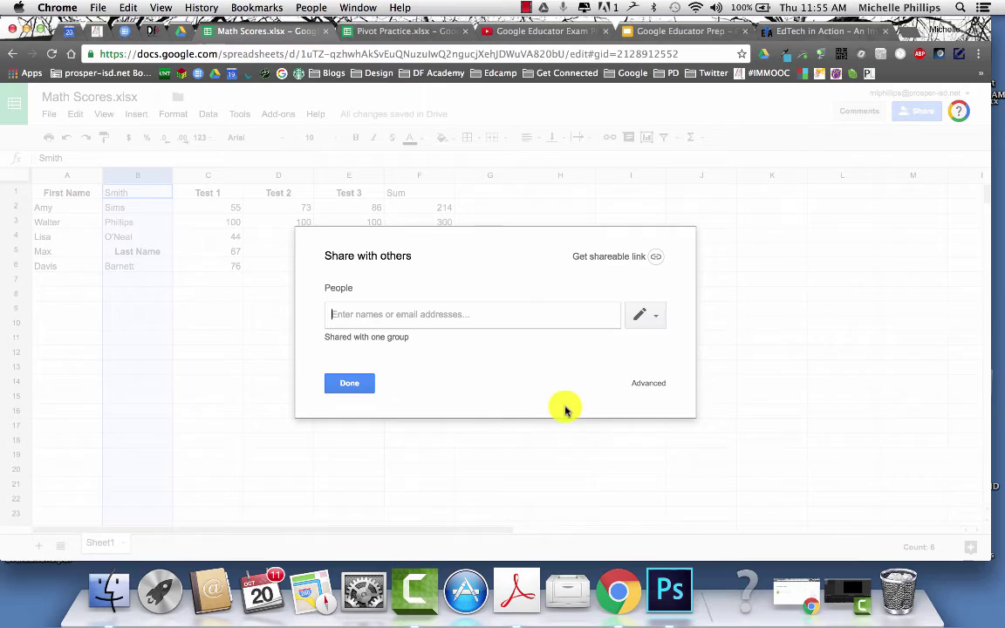
click(656, 321)
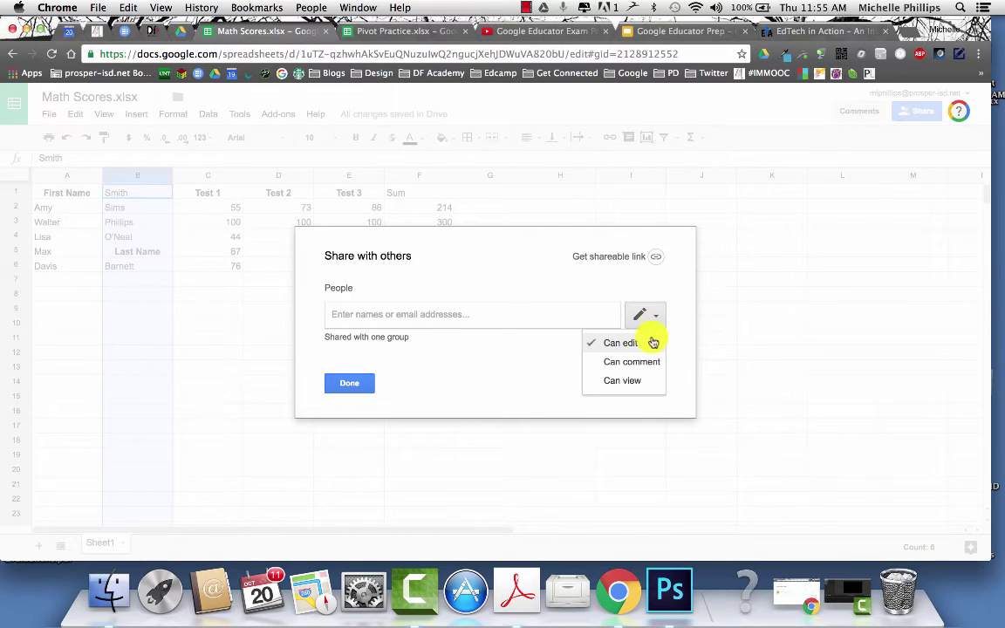
click(724, 358)
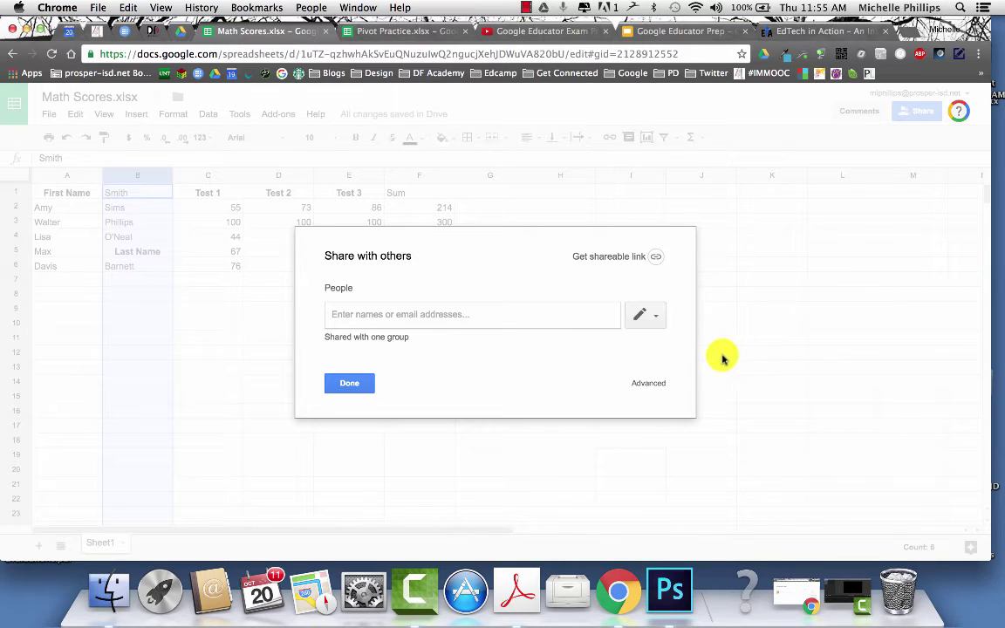
click(653, 384)
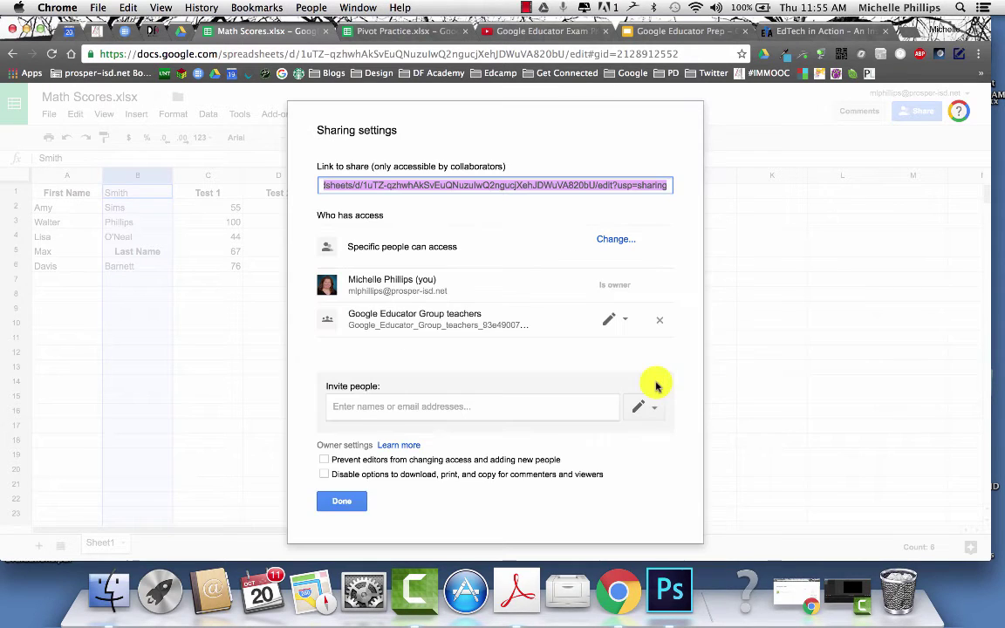
click(608, 240)
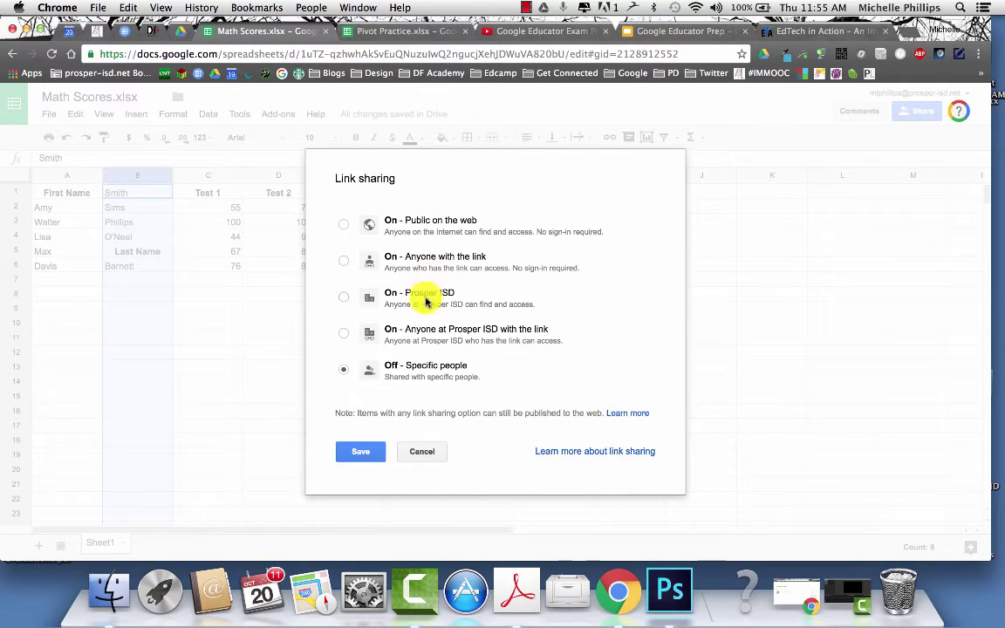
click(420, 451)
click(345, 501)
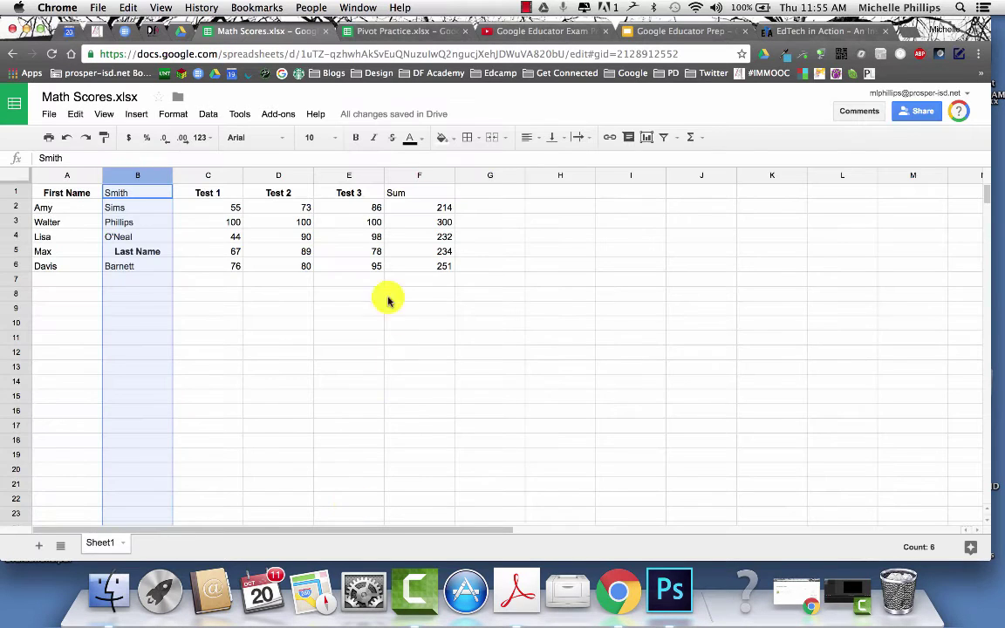
click(51, 115)
click(63, 138)
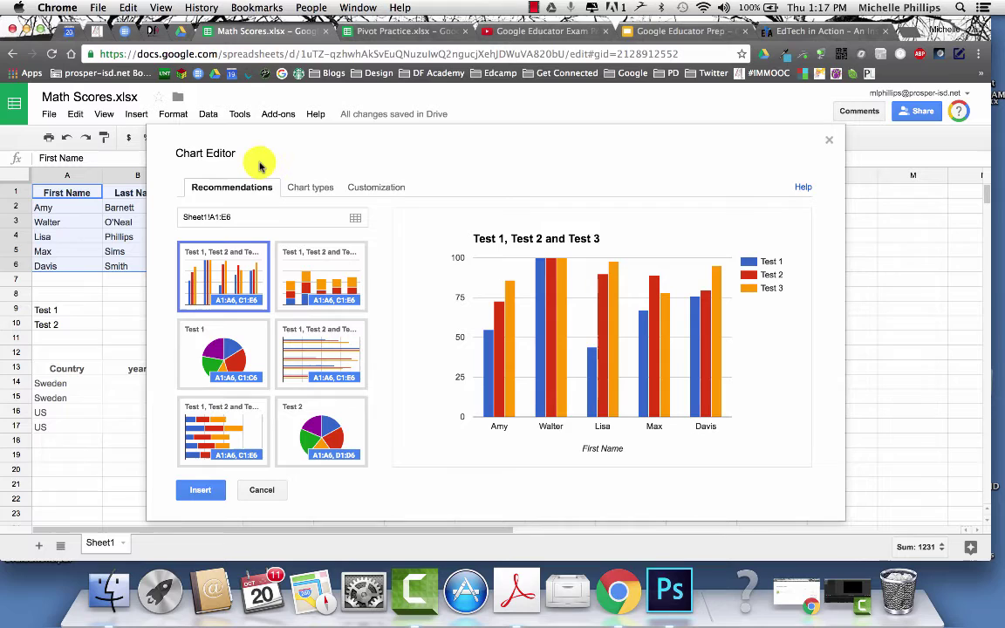
- Browse the available chart types for A1:E6 and preview a sparkline chart without inserting it
click(310, 191)
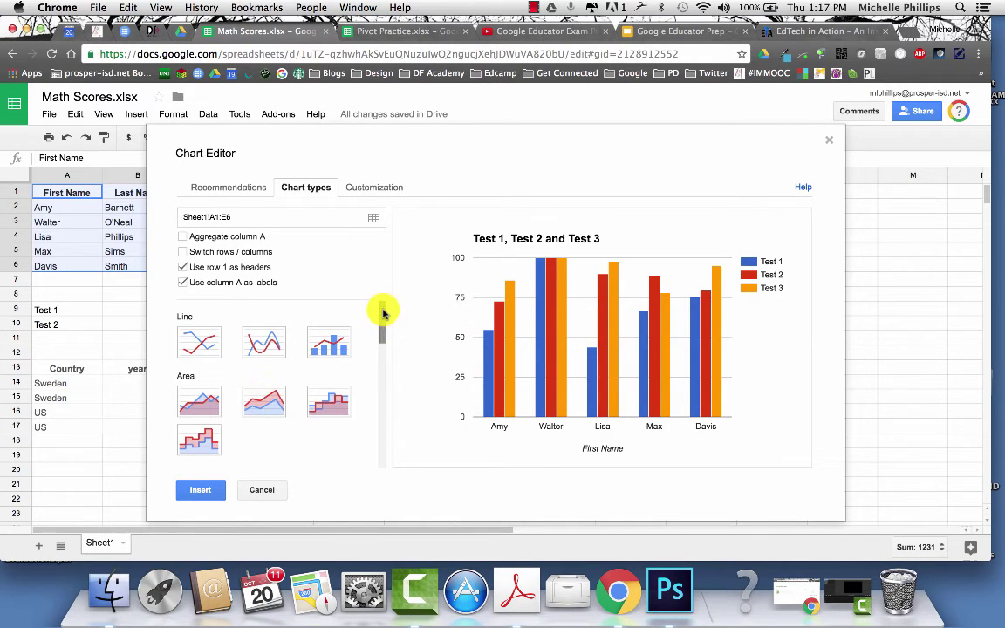
drag(382, 314, 385, 389)
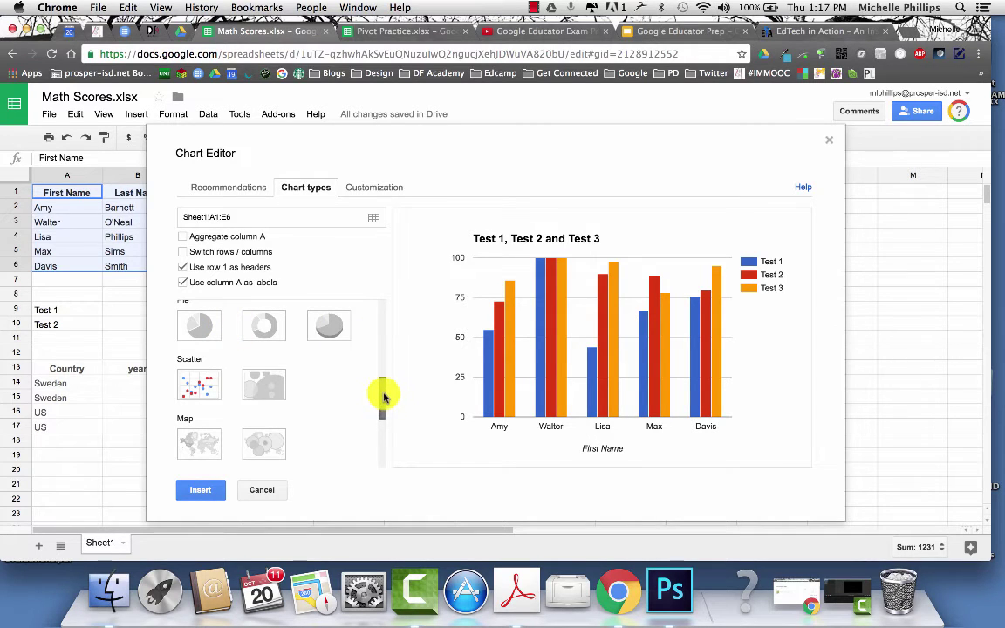
drag(380, 399, 385, 408)
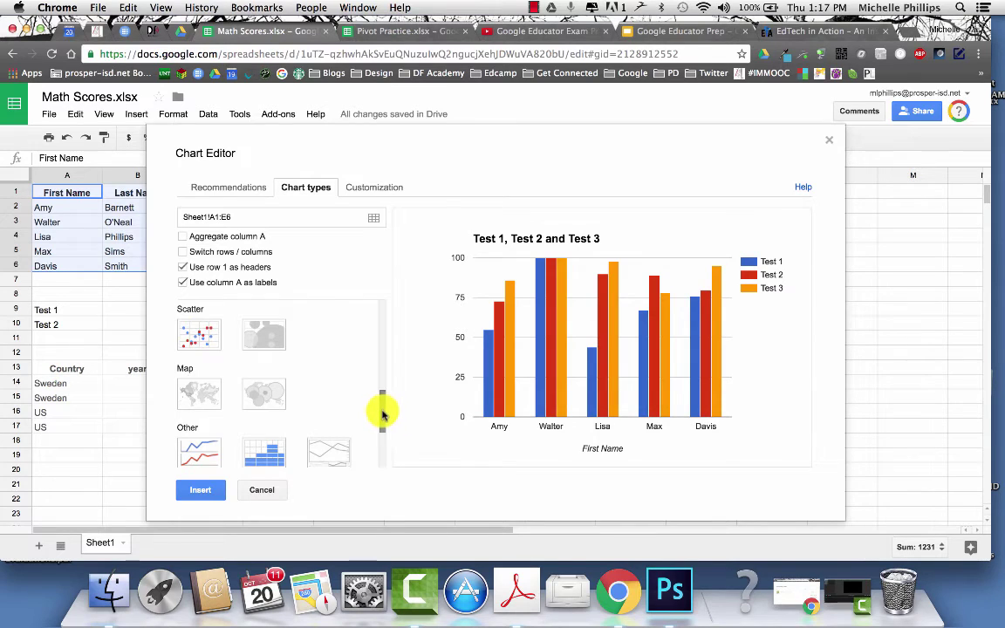
drag(382, 404, 382, 438)
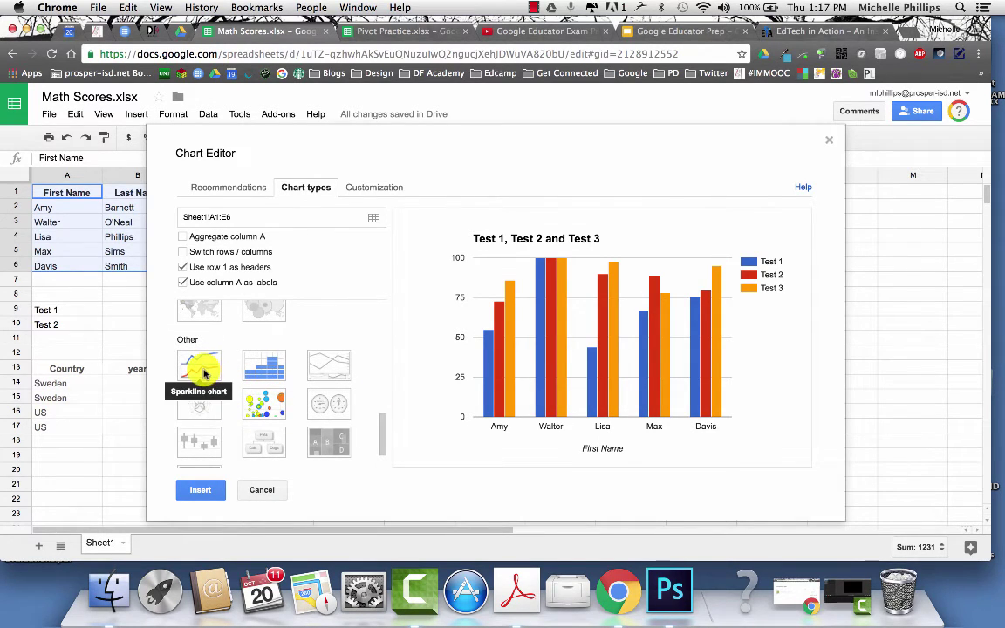
click(203, 372)
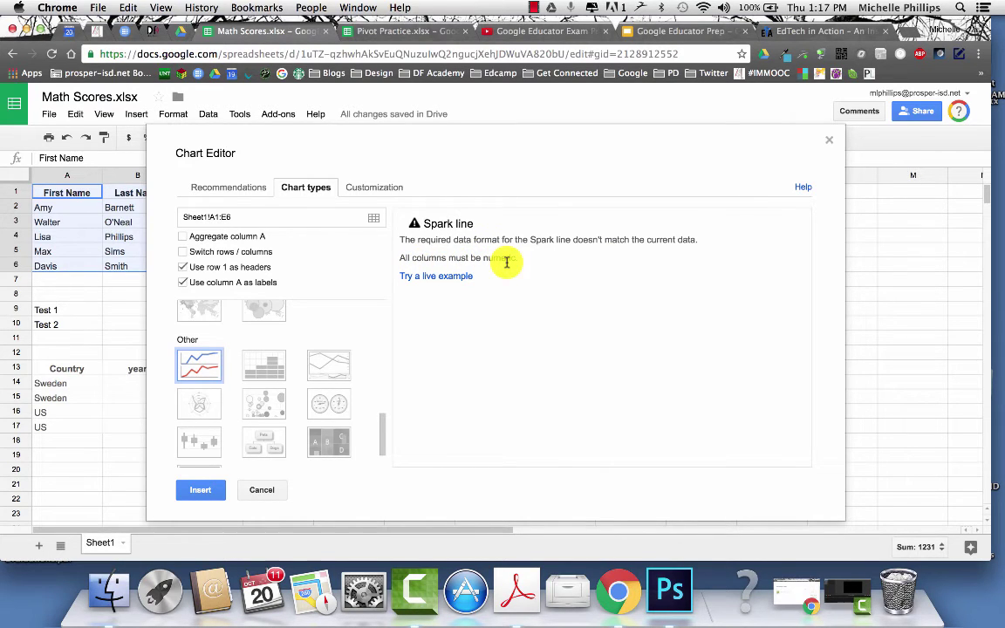
click(262, 490)
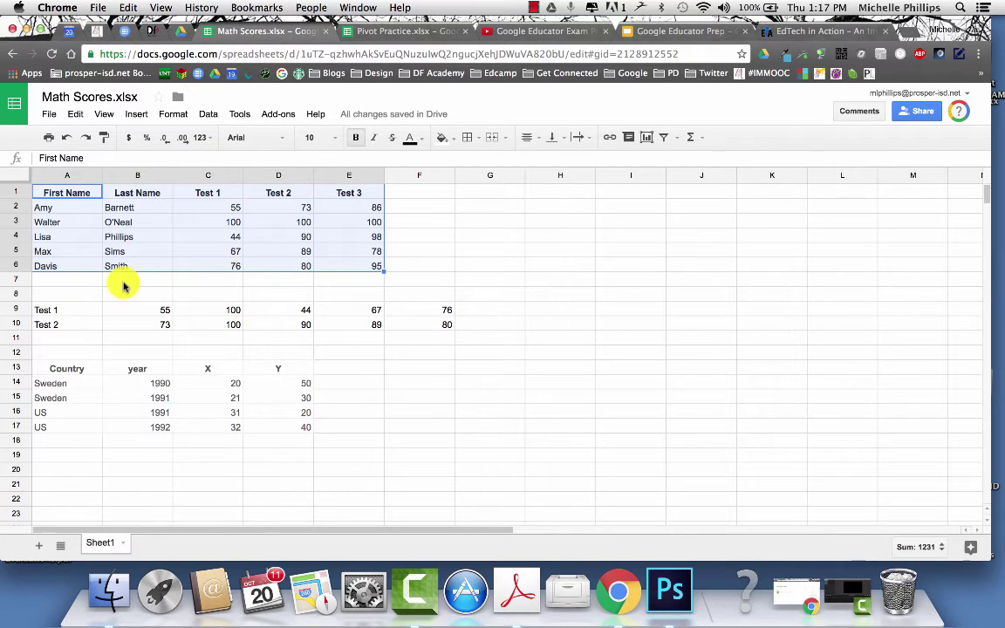
- Preview a sparkline chart for the Test 1 and Test 2 rows in A9:F10
drag(62, 310, 426, 325)
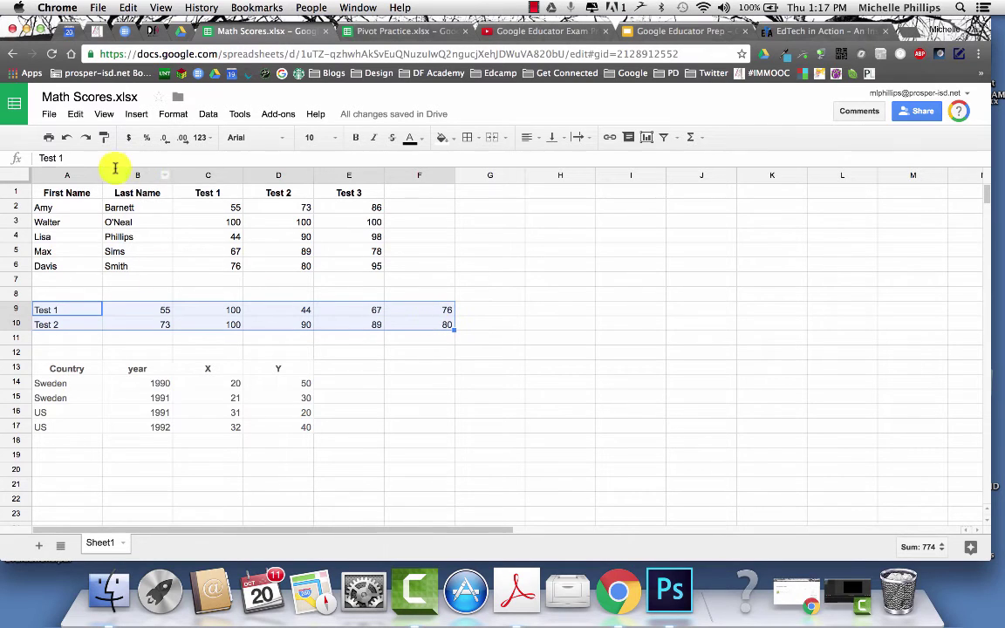
click(136, 113)
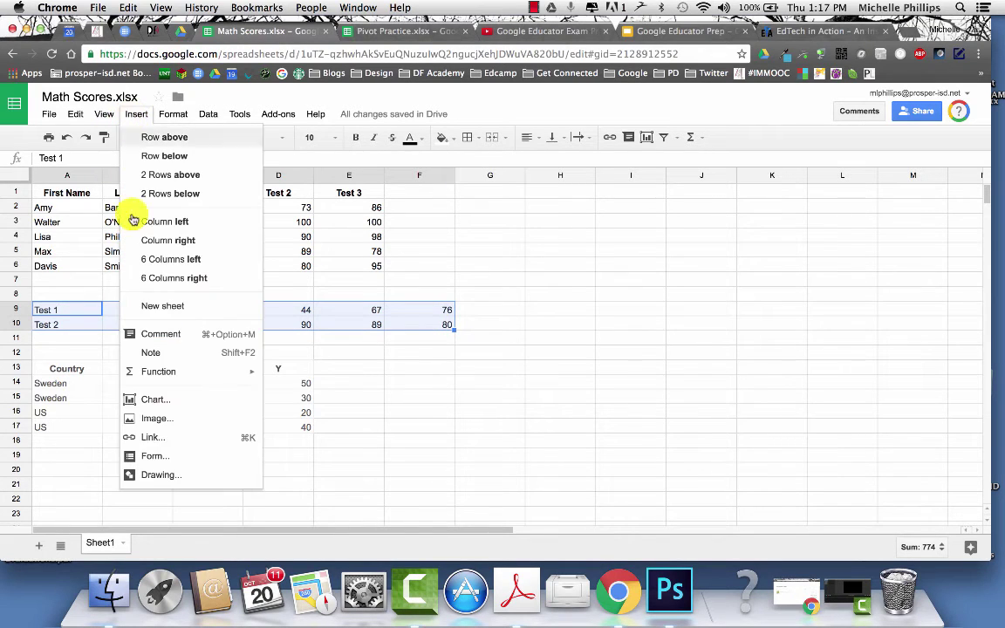
click(153, 399)
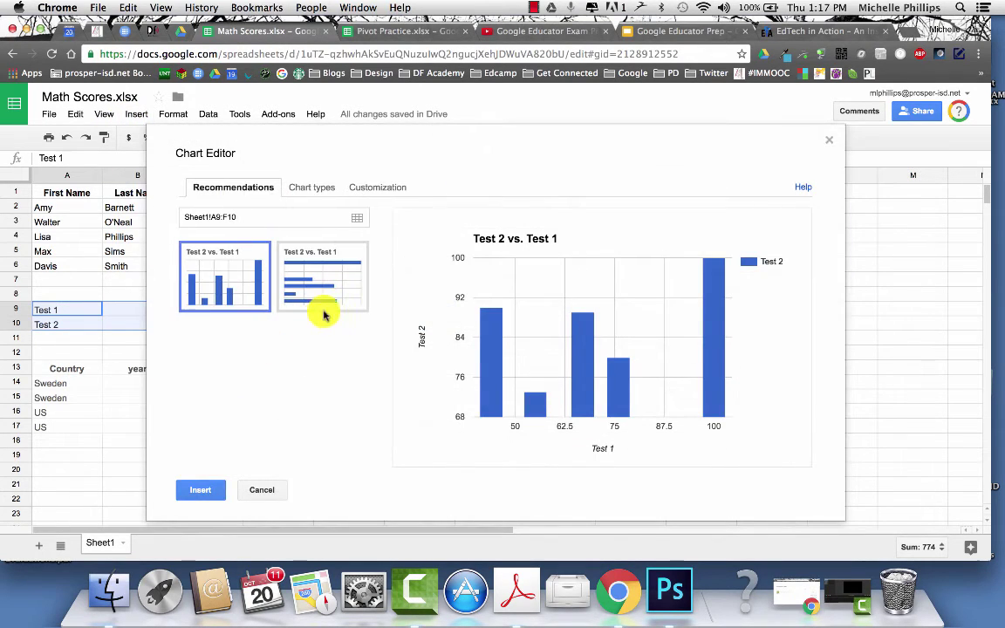
click(310, 187)
scroll(249, 411, down, 5)
scroll(242, 421, down, 3)
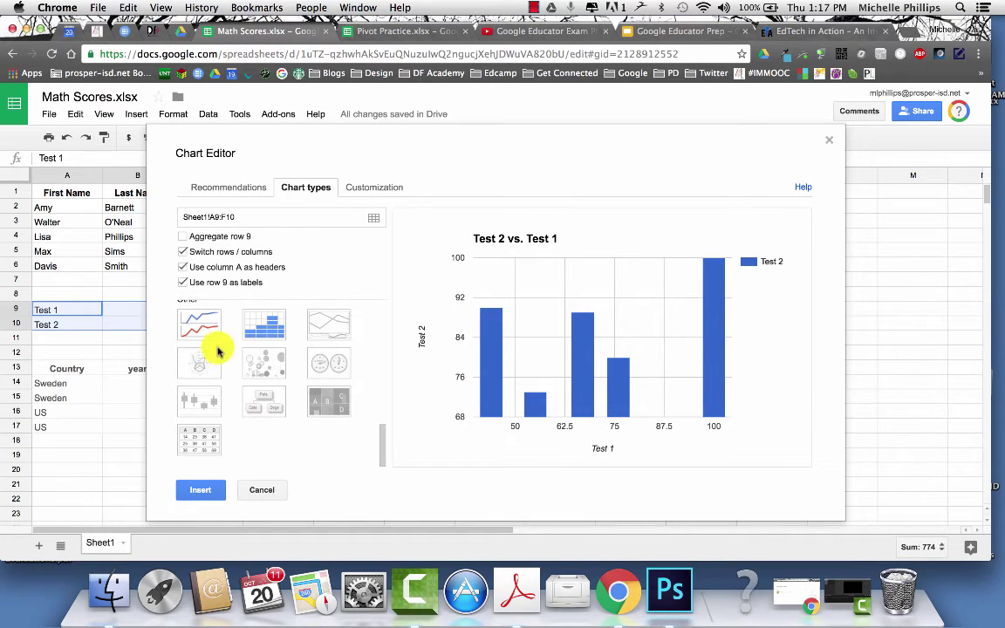
click(199, 325)
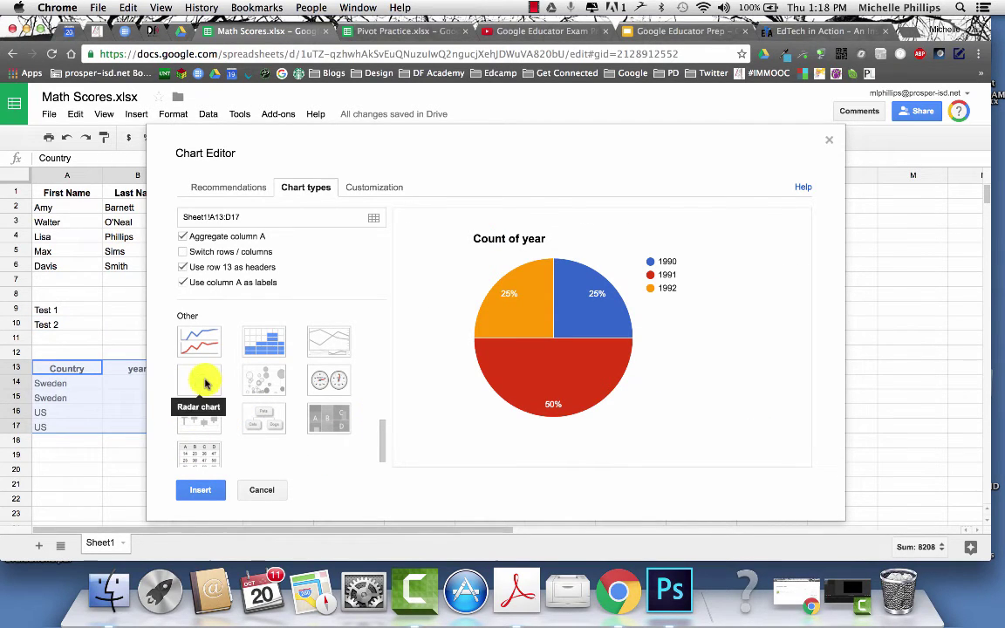
- Preview a radar chart and a motion chart for the country data in A13:D17
click(204, 382)
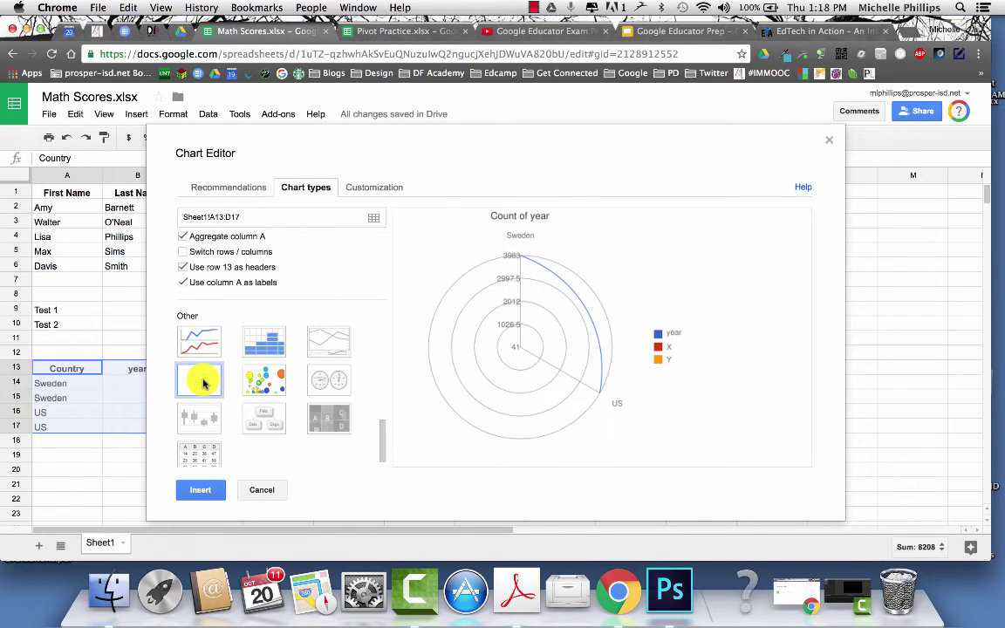
click(265, 382)
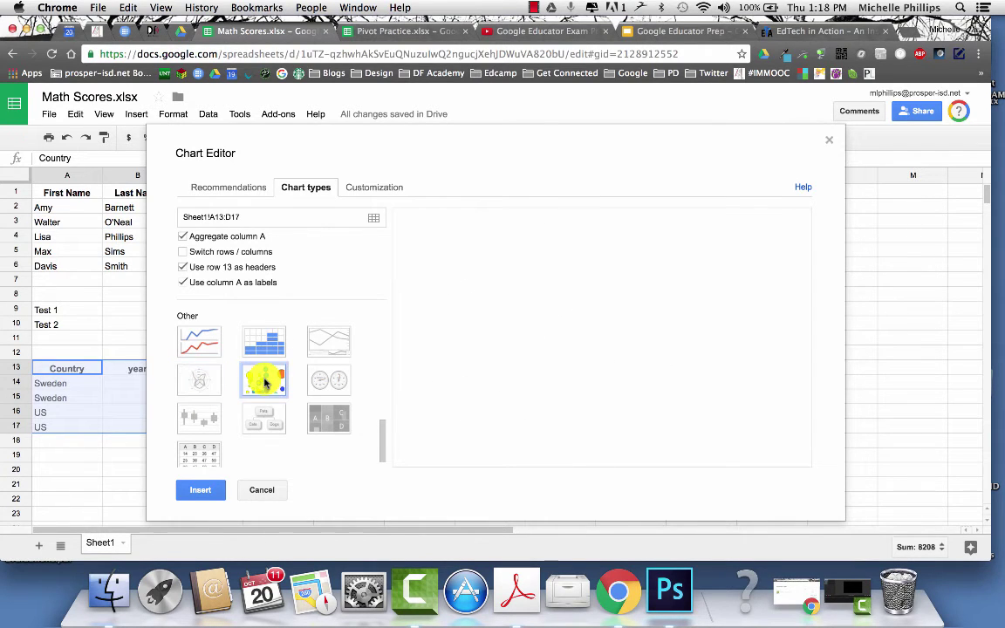
- Switch to the Pivot Practice spreadsheet and create a pivot table from the entire 2012 Sales sheet
key(ctrl+Tab)
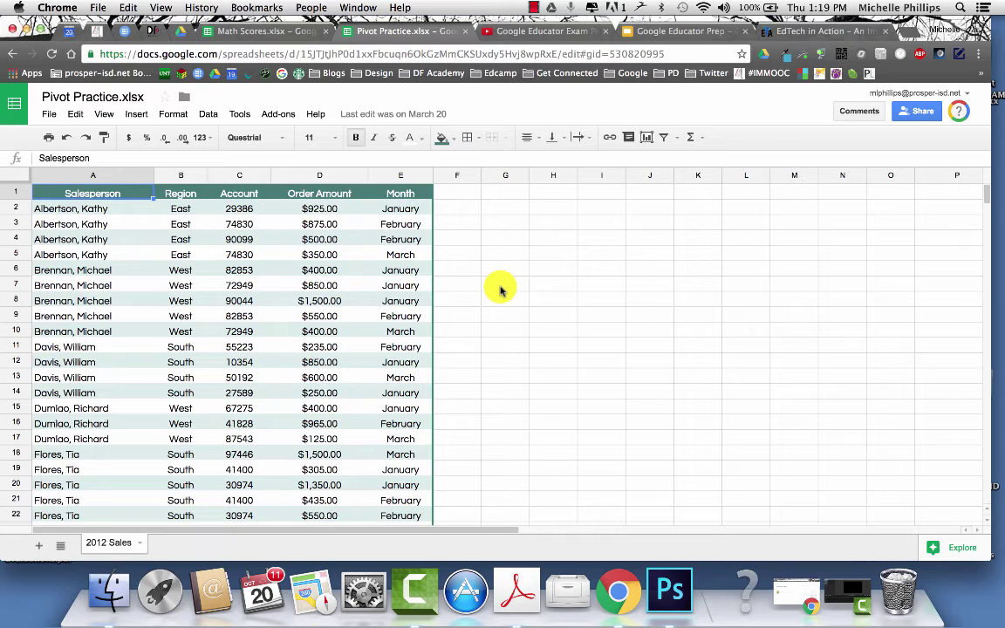
click(17, 177)
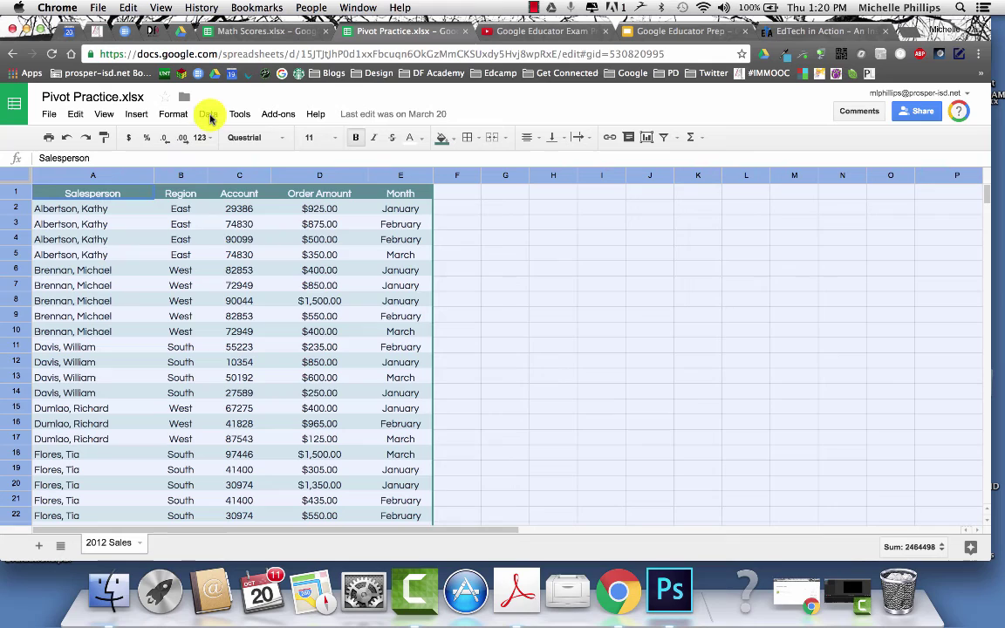
click(207, 115)
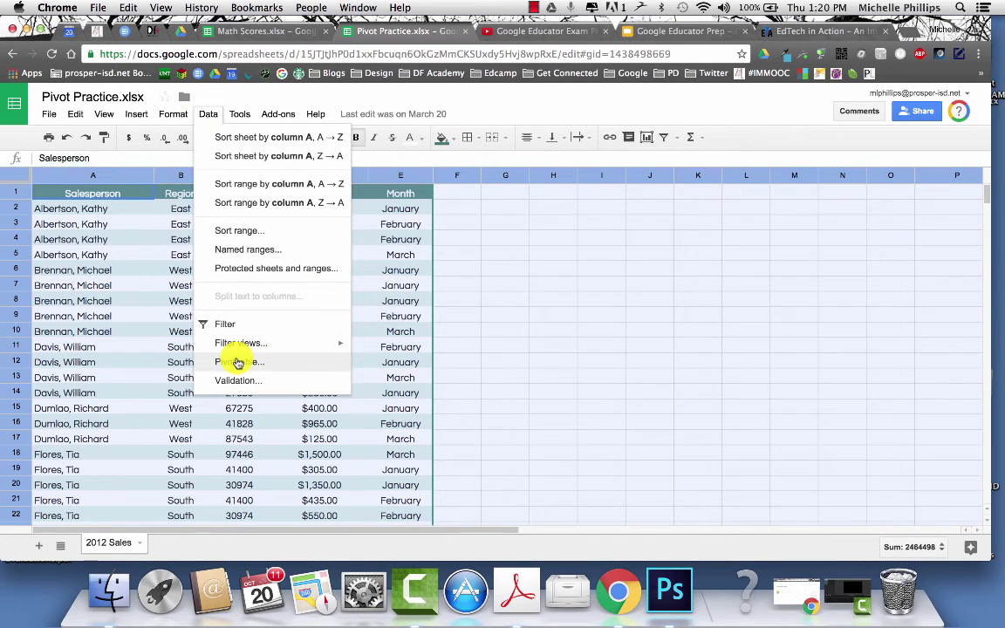
click(238, 362)
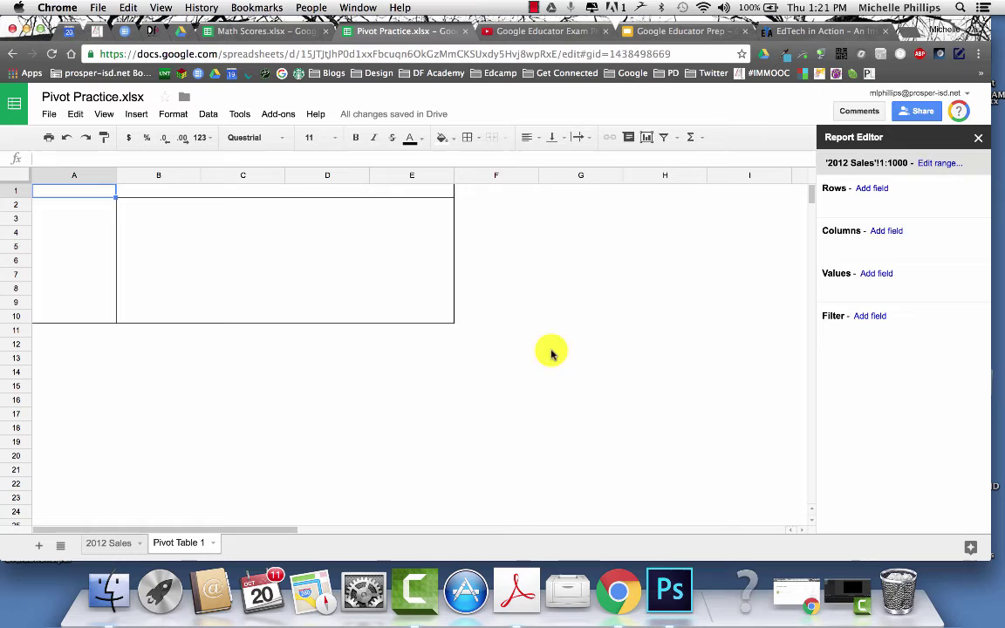
- Group the pivot table rows by Salesperson and add Order Amount as the value, summarized by SUM
click(872, 188)
click(963, 320)
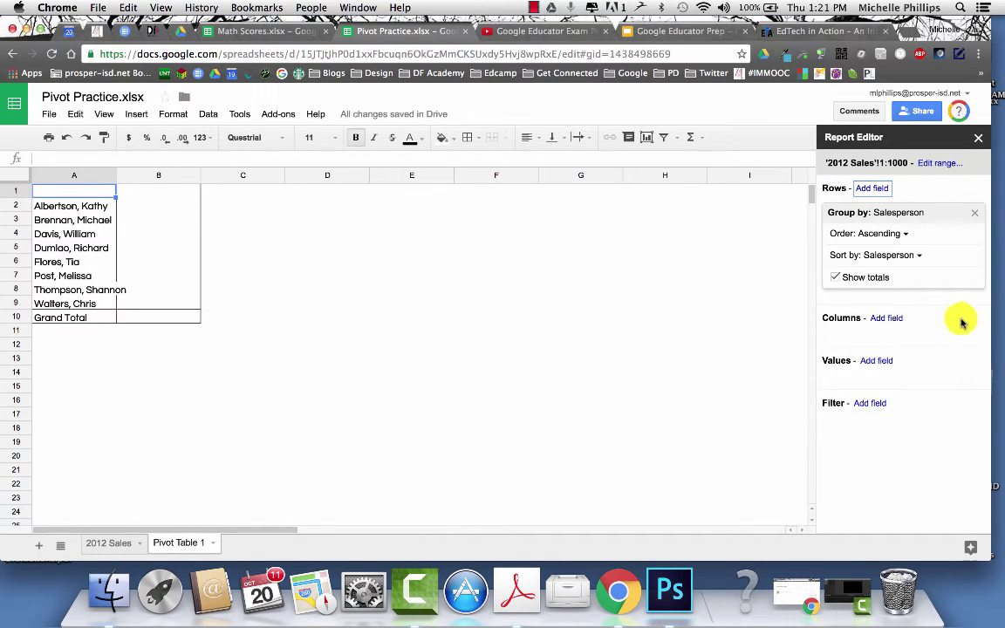
click(876, 361)
click(865, 404)
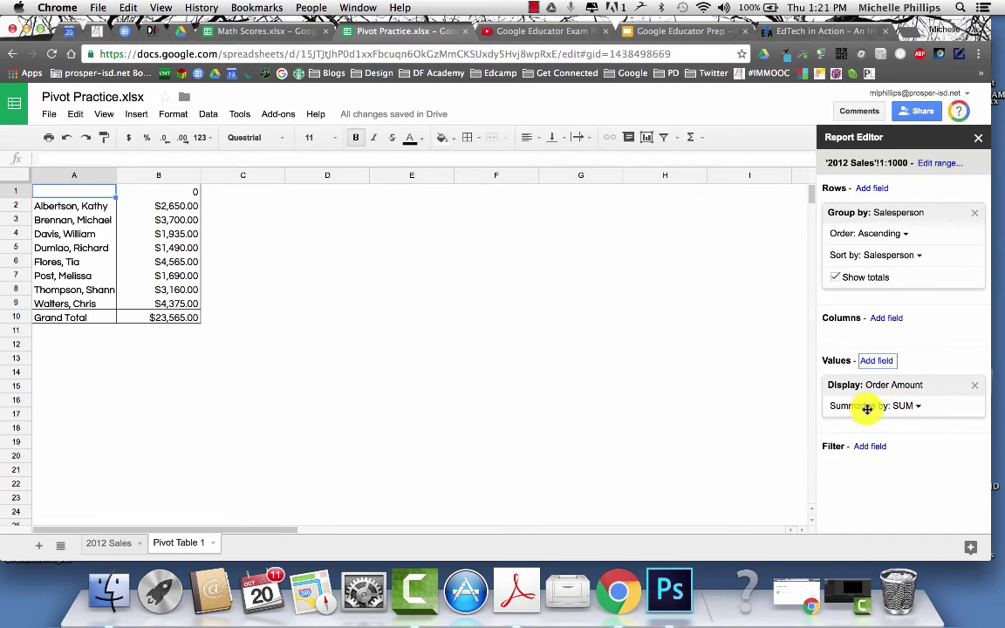
click(916, 410)
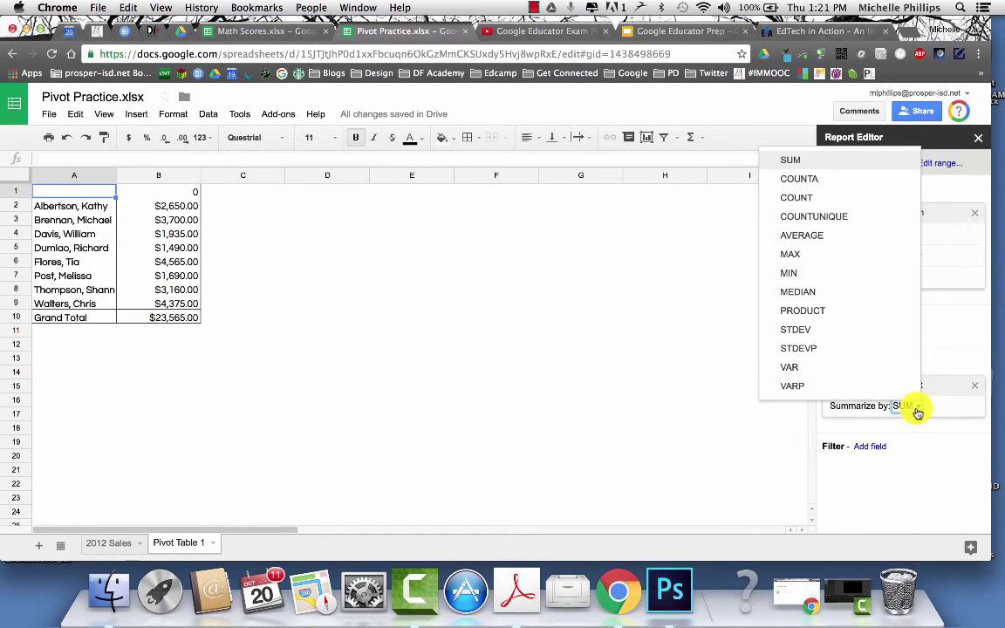
click(791, 160)
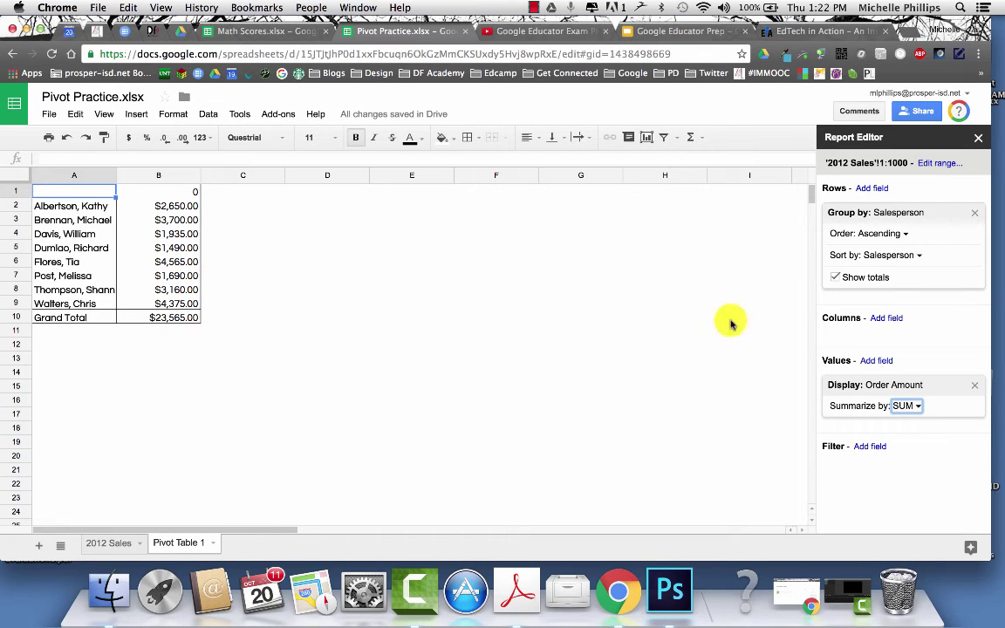
- Sort the pivot table's Salesperson rows by SUM of Order Amount
click(919, 255)
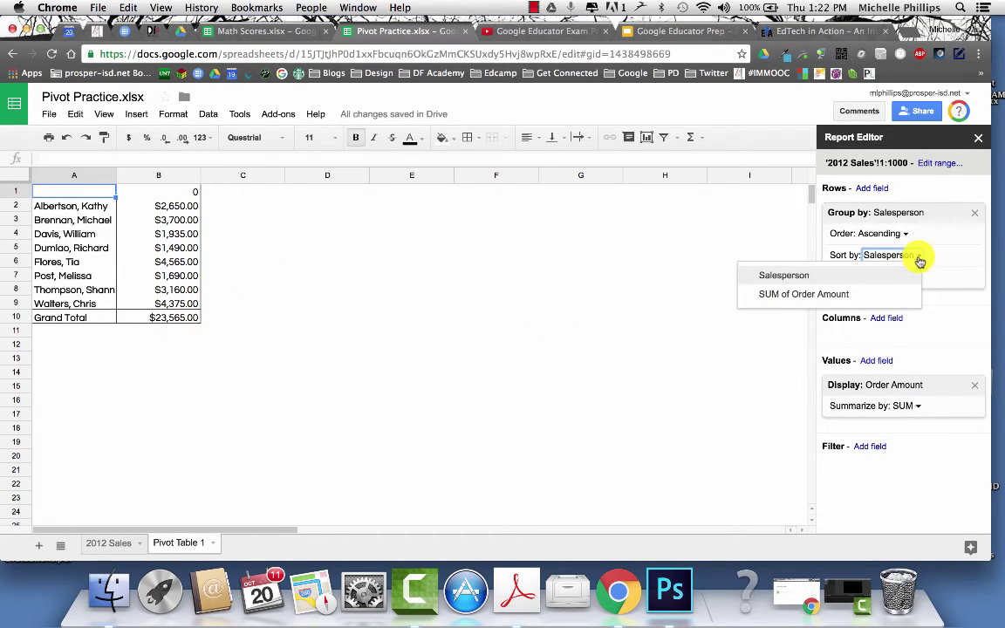
click(836, 294)
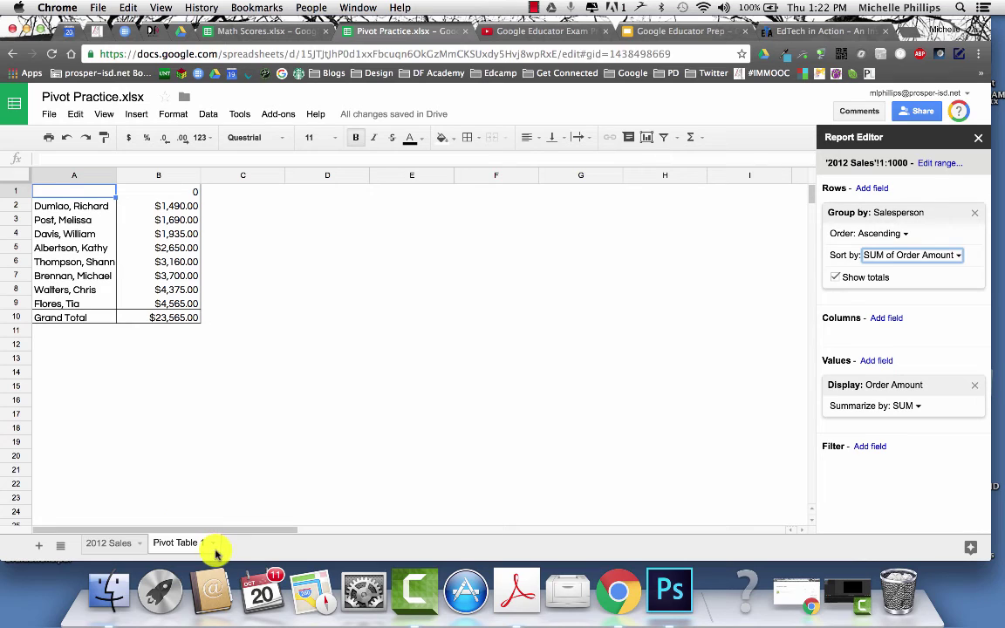
- Add a blank sheet after 2012 Sales and open the online list of all spreadsheet functions to examine their syntax and descriptions
click(108, 543)
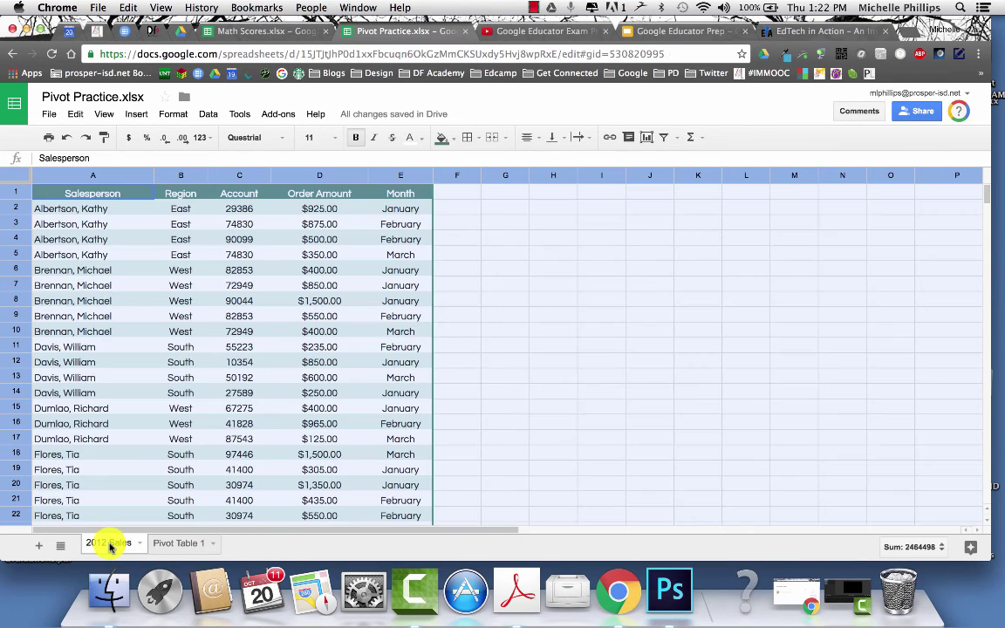
key(shift+F11)
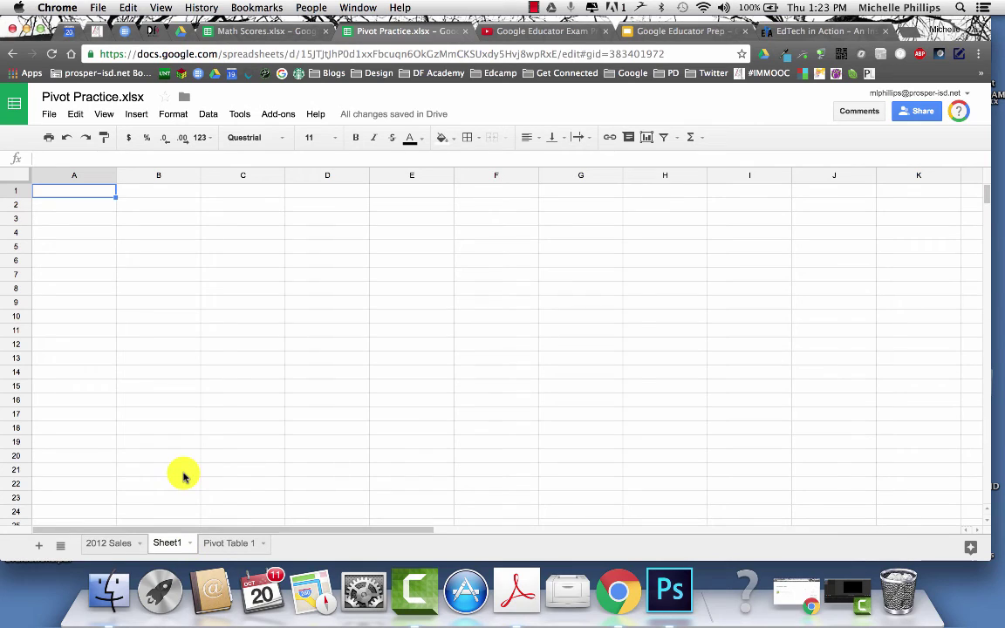
click(137, 114)
mouse_move(190, 300)
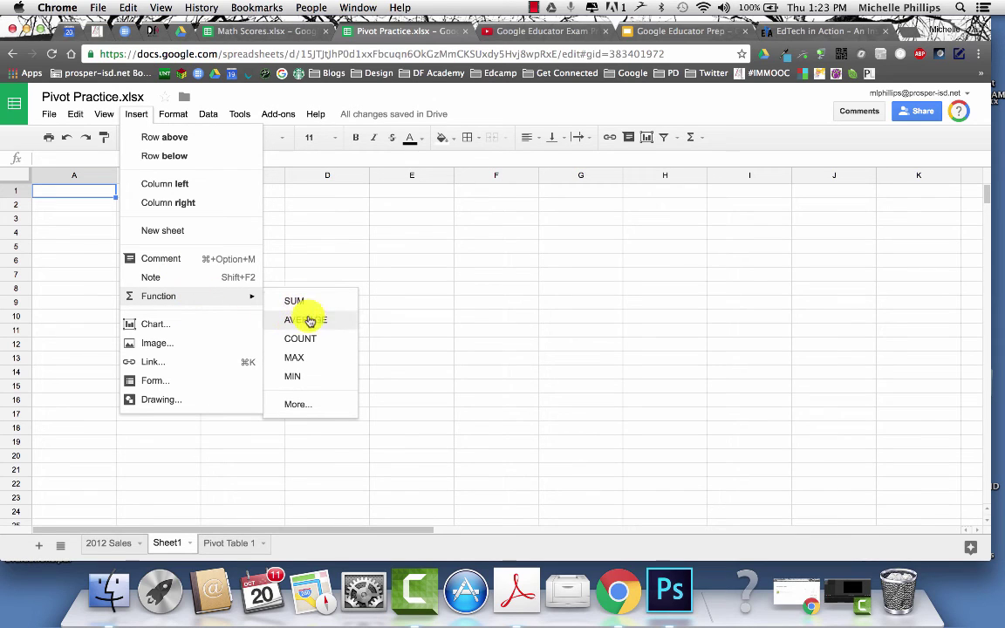
click(300, 404)
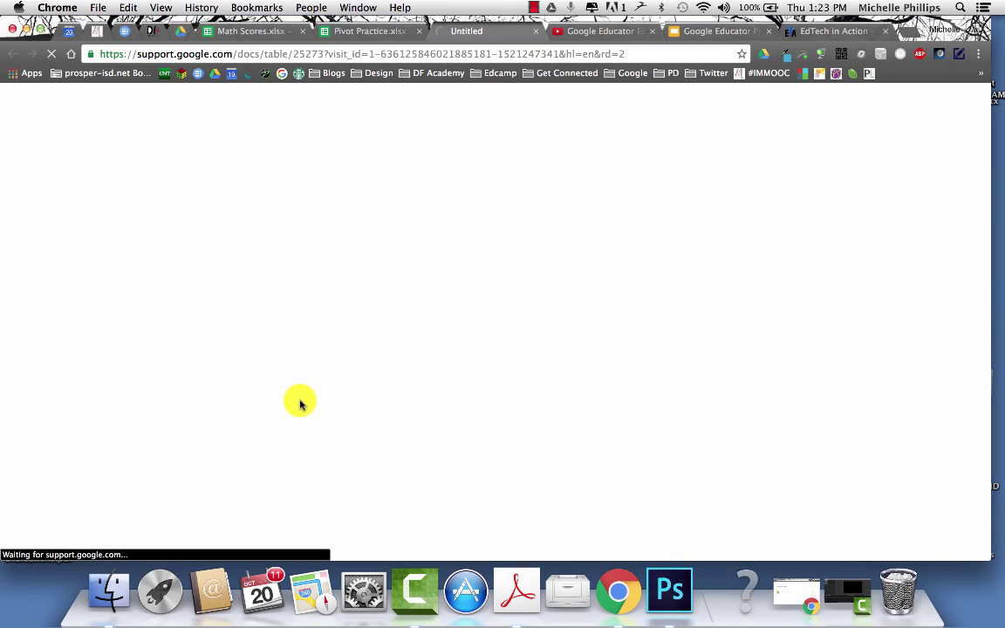
scroll(301, 402, down, 10)
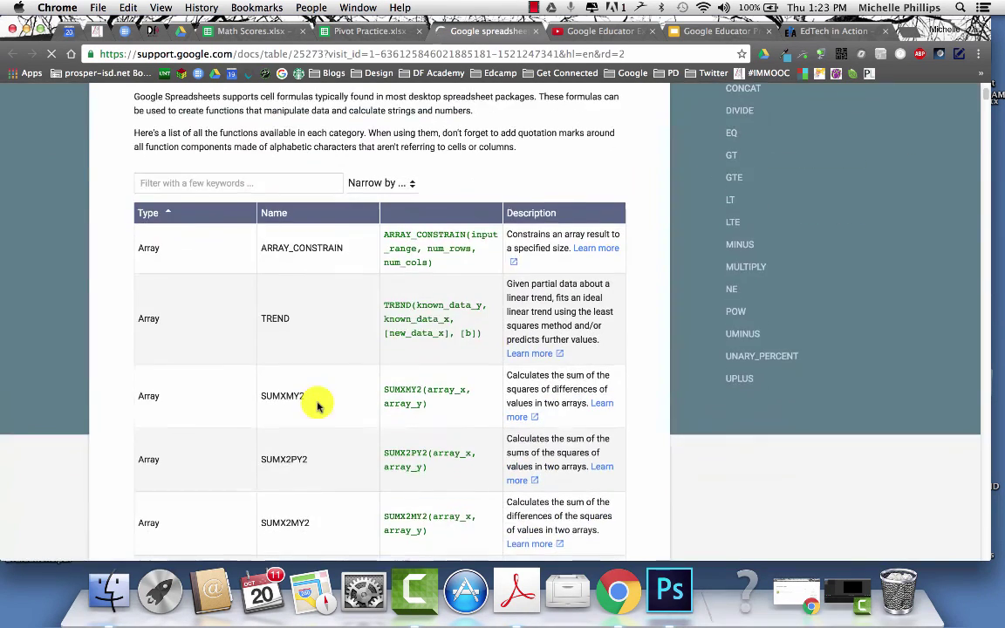
scroll(317, 406, down, 8)
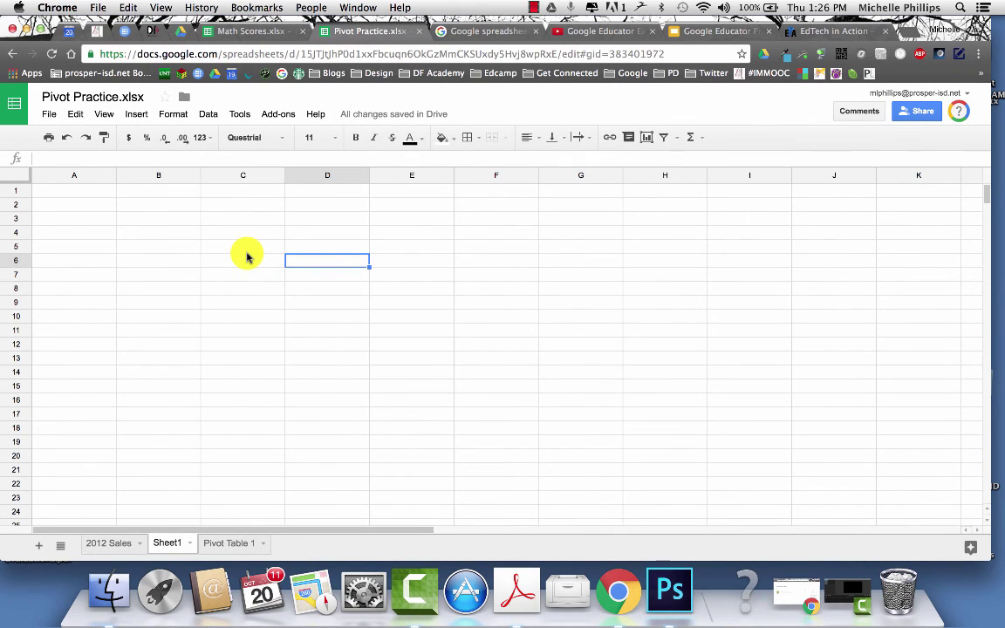
- Start a file import into the spreadsheet with the option to upload a file from the computer
click(49, 114)
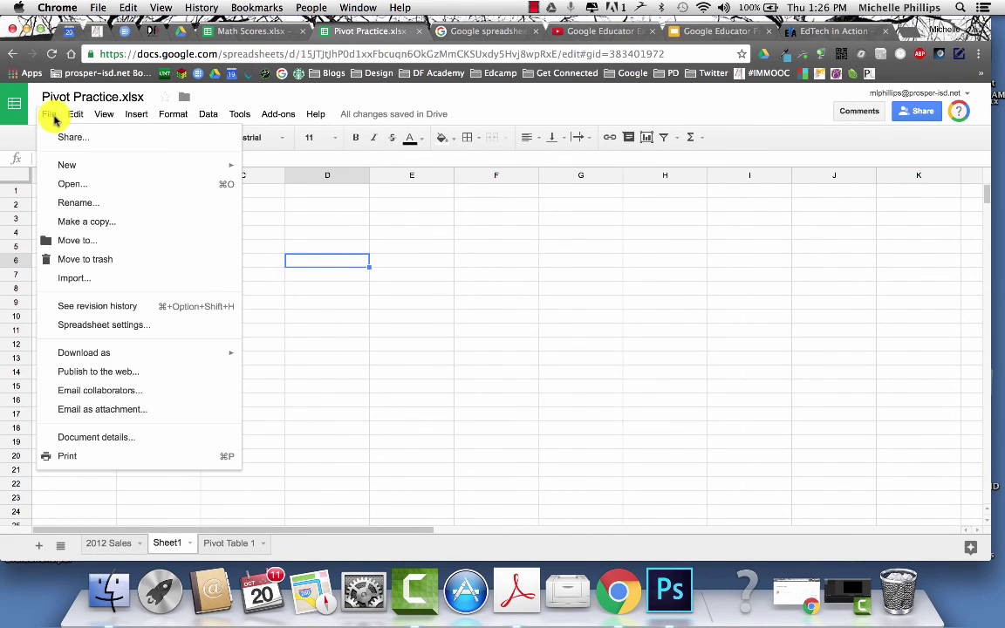
click(96, 287)
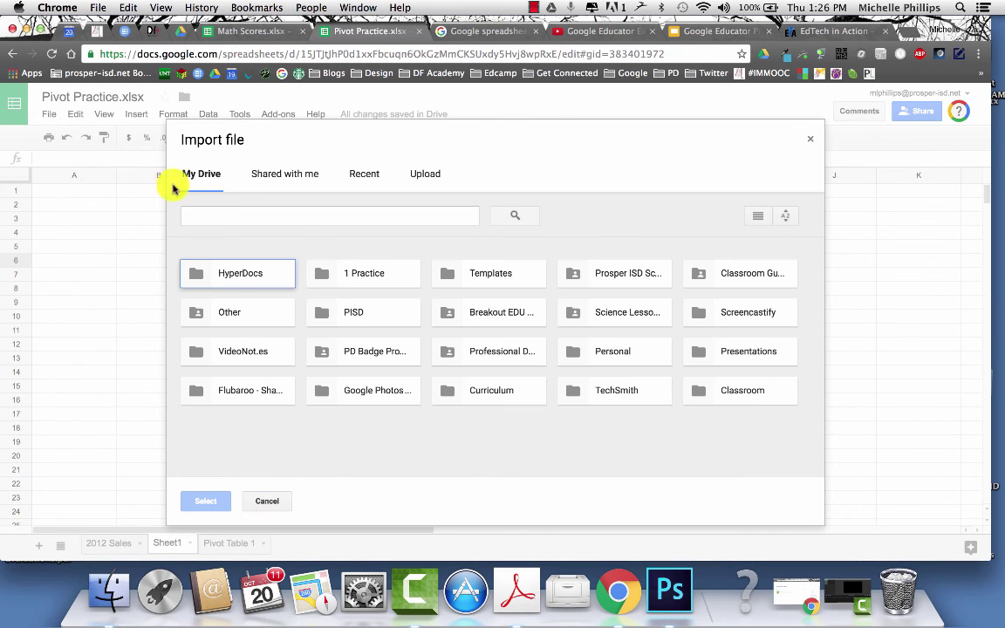
click(421, 174)
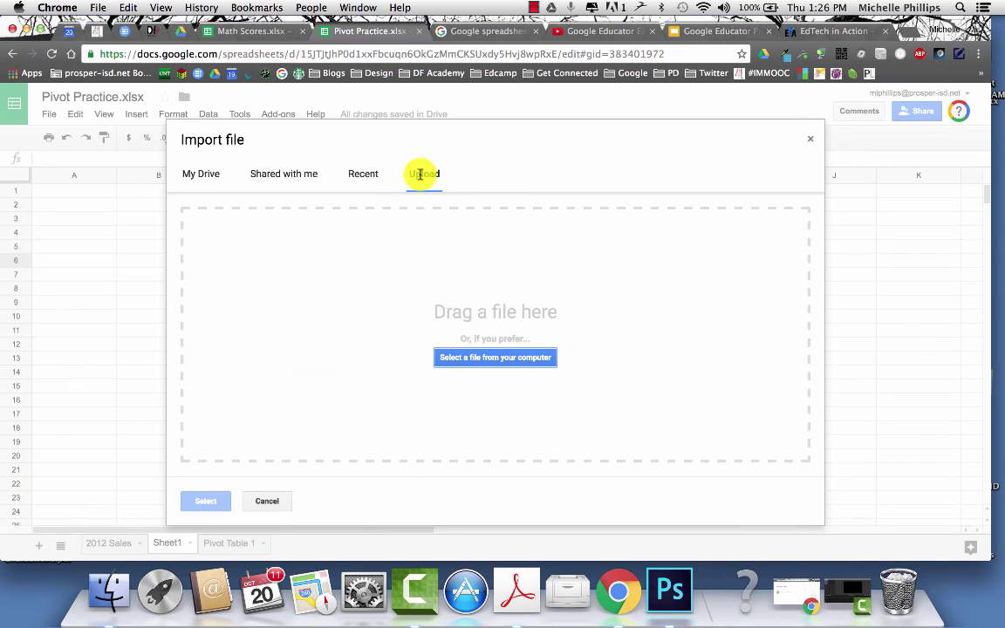